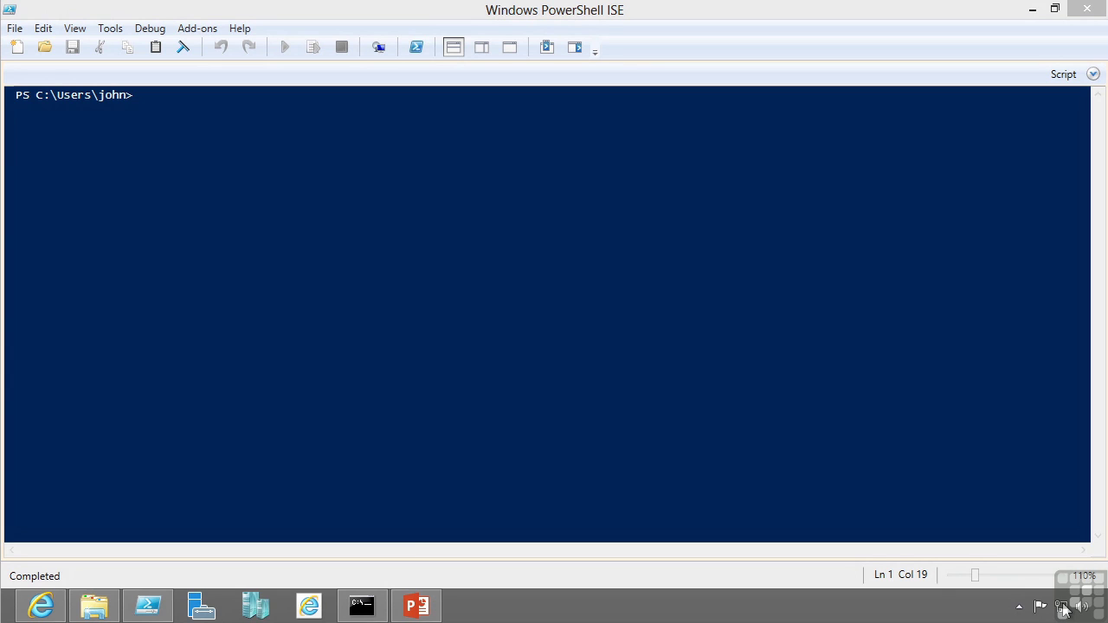
Step: From the network tray icon, go through the Network and Sharing Center to the Network Connections list
{"action": "right_click", "coordinate": [1064, 610]}
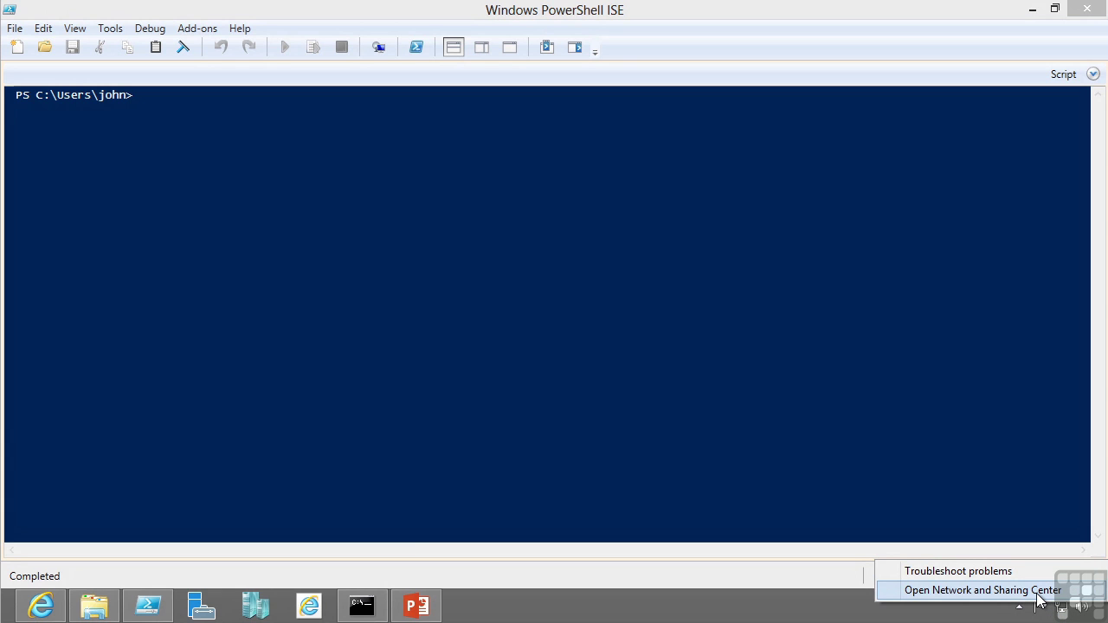
{"action": "left_click", "coordinate": [1038, 592]}
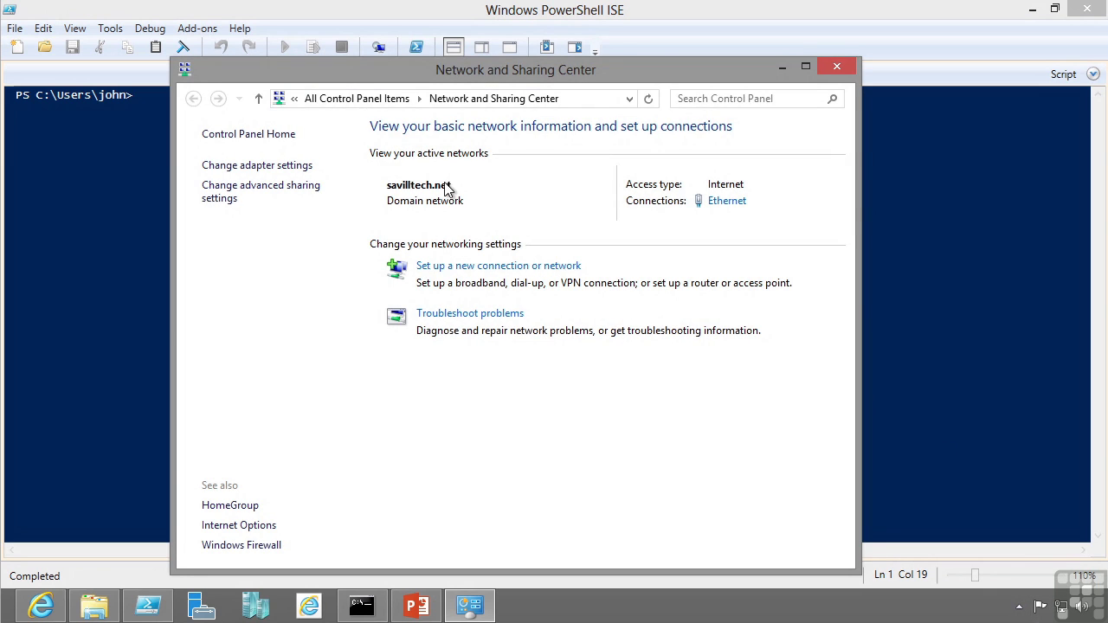
{"action": "left_click", "coordinate": [363, 99]}
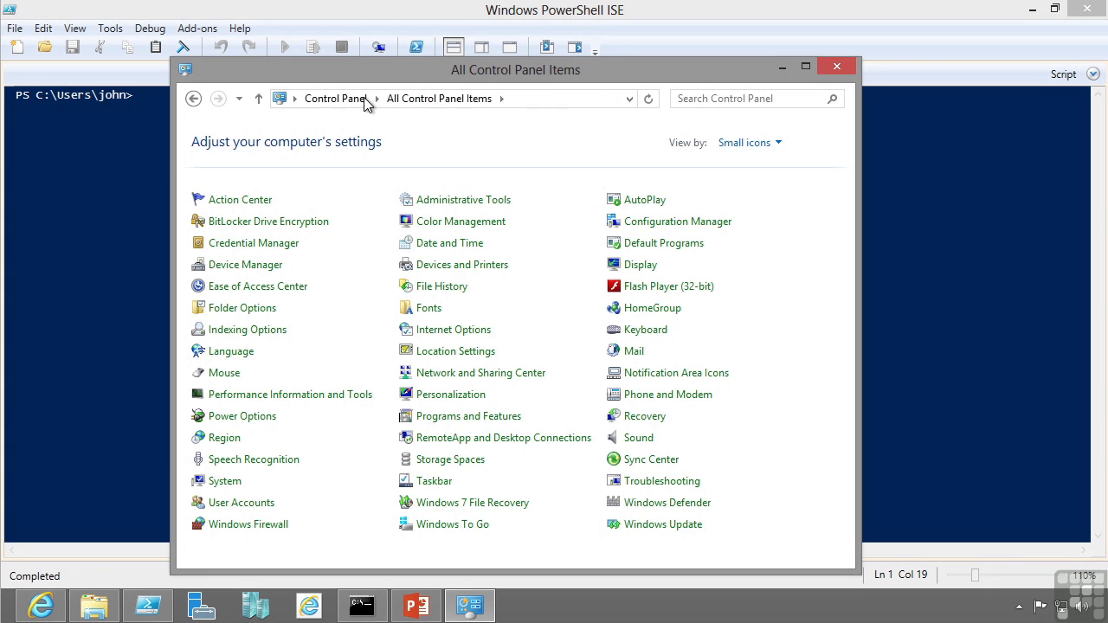
{"action": "left_click", "coordinate": [513, 378]}
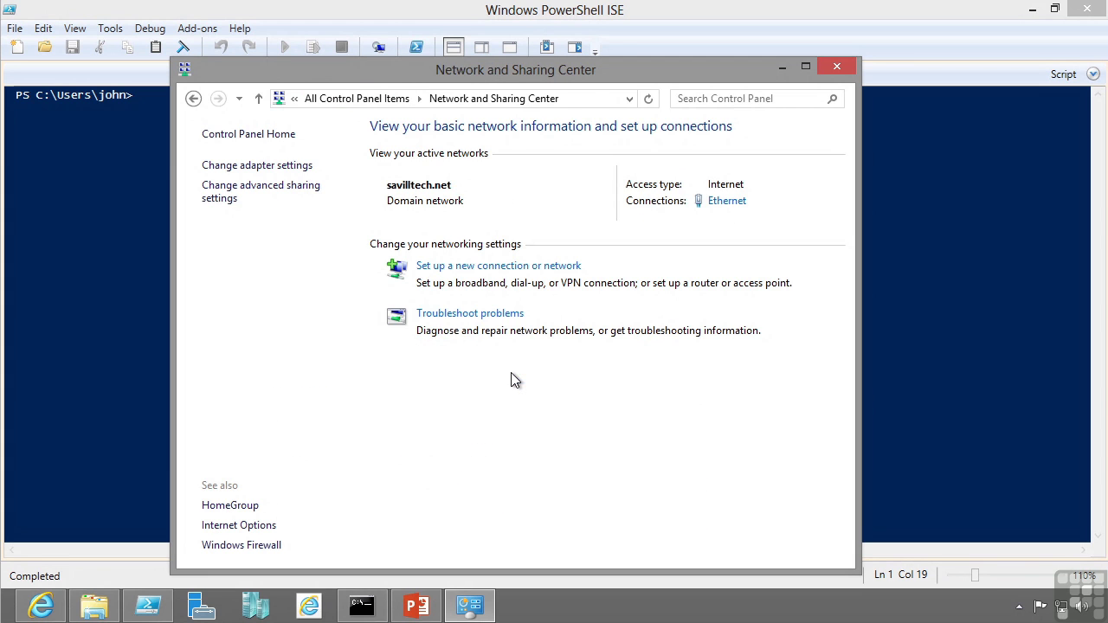
{"action": "left_click", "coordinate": [241, 167]}
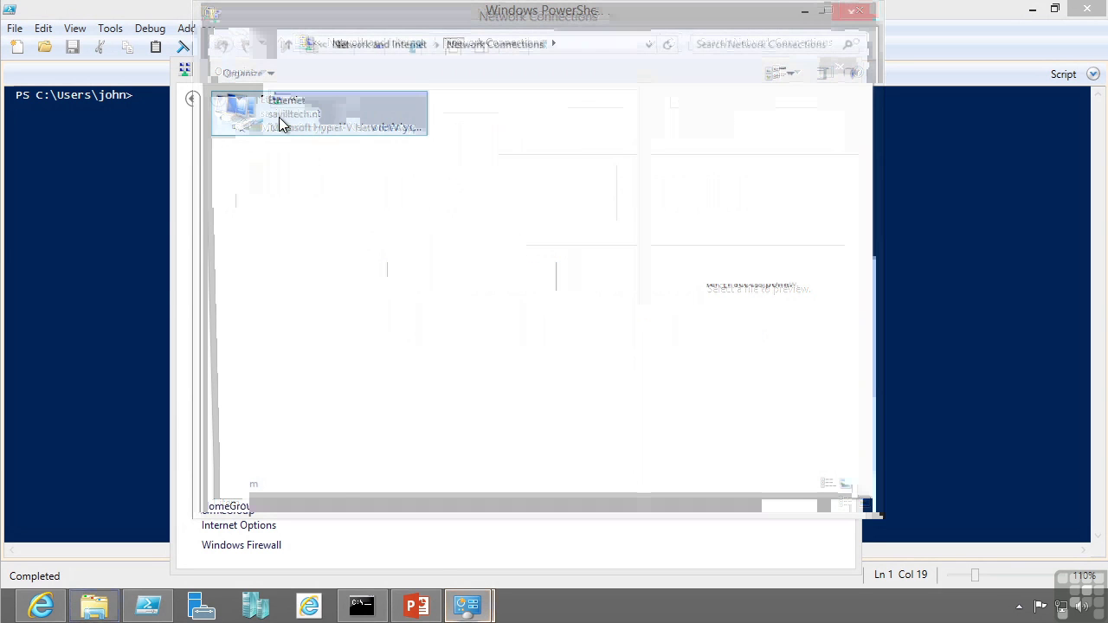
Step: Open the Ethernet adapter's properties and then its Internet Protocol Version 4 (TCP/IPv4) properties
{"action": "right_click", "coordinate": [279, 121]}
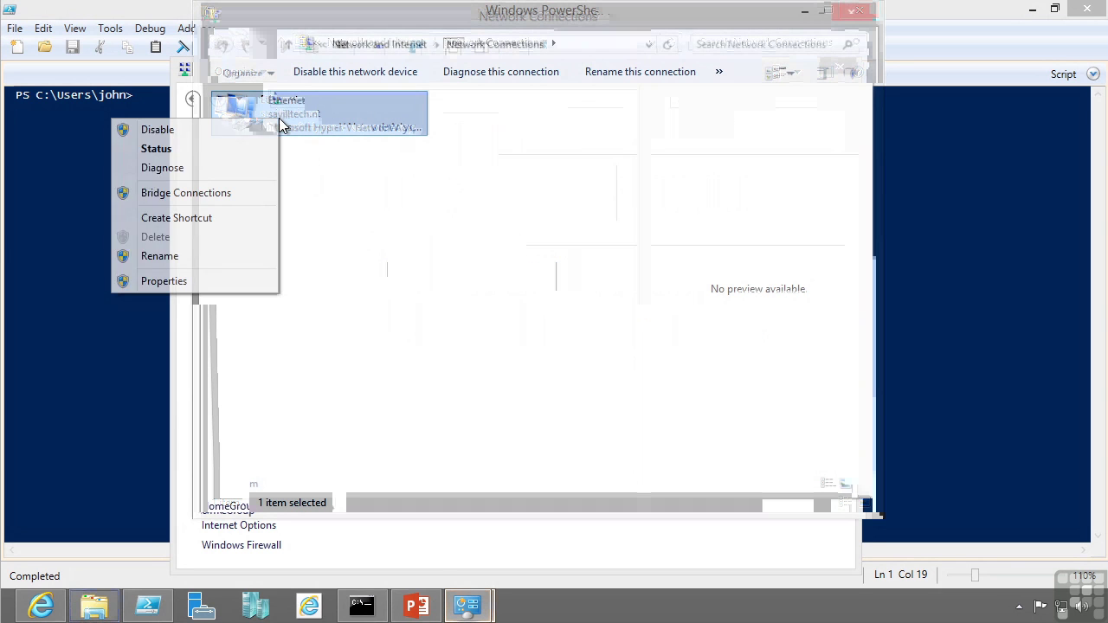
{"action": "left_click", "coordinate": [163, 282]}
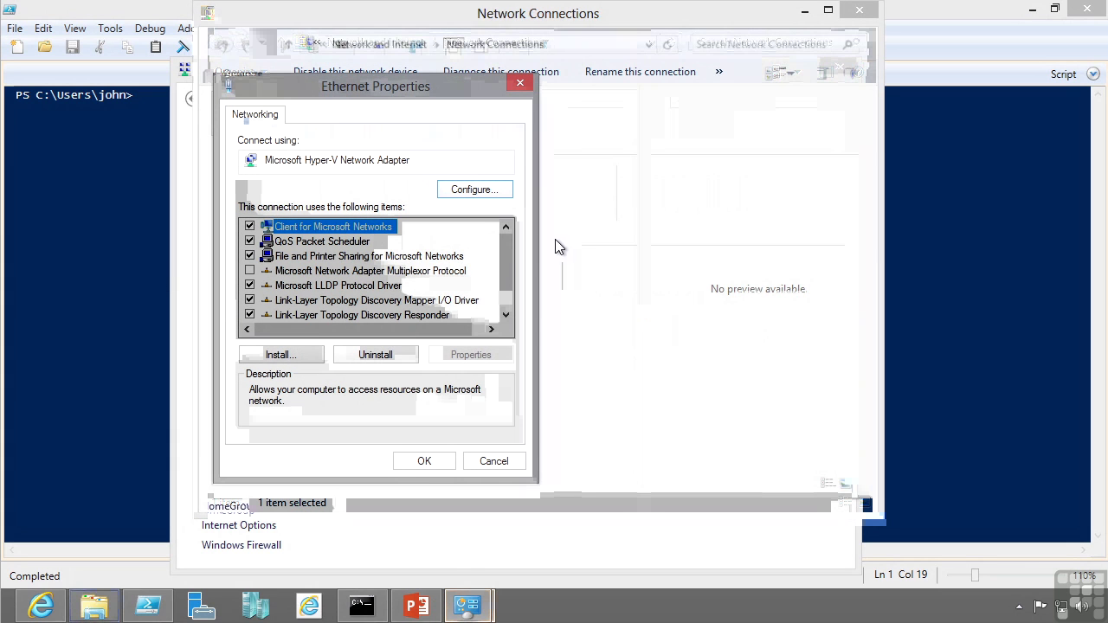
{"action": "scroll", "coordinate": [509, 275], "scroll_direction": "down", "scroll_amount": 1}
{"action": "scroll", "coordinate": [510, 275], "scroll_direction": "down", "scroll_amount": 1}
{"action": "left_click", "coordinate": [316, 315]}
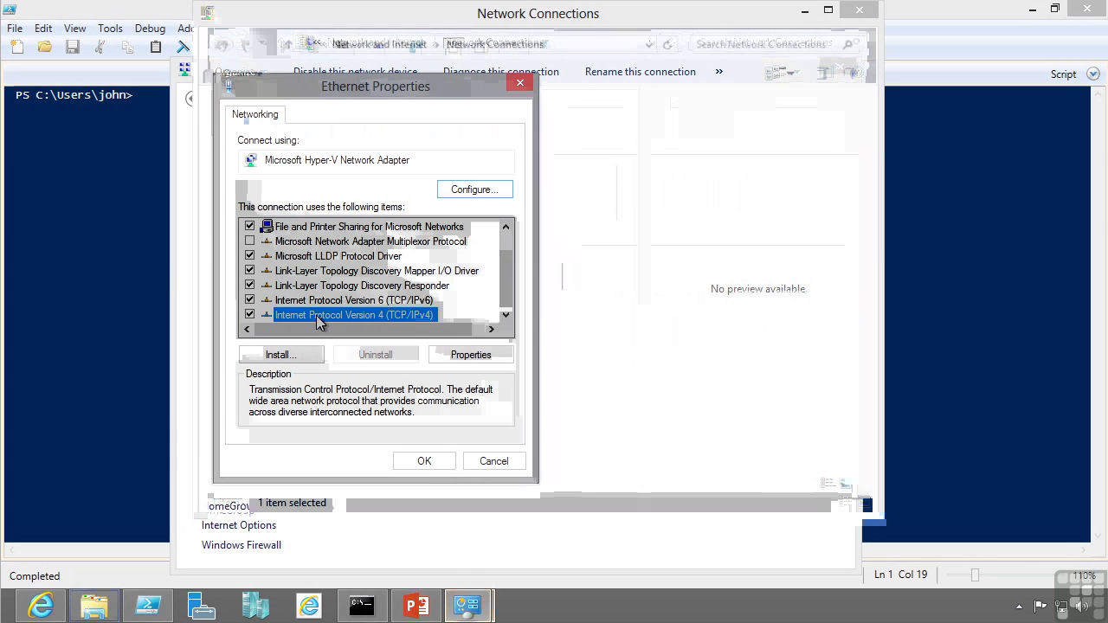
{"action": "left_click", "coordinate": [472, 357]}
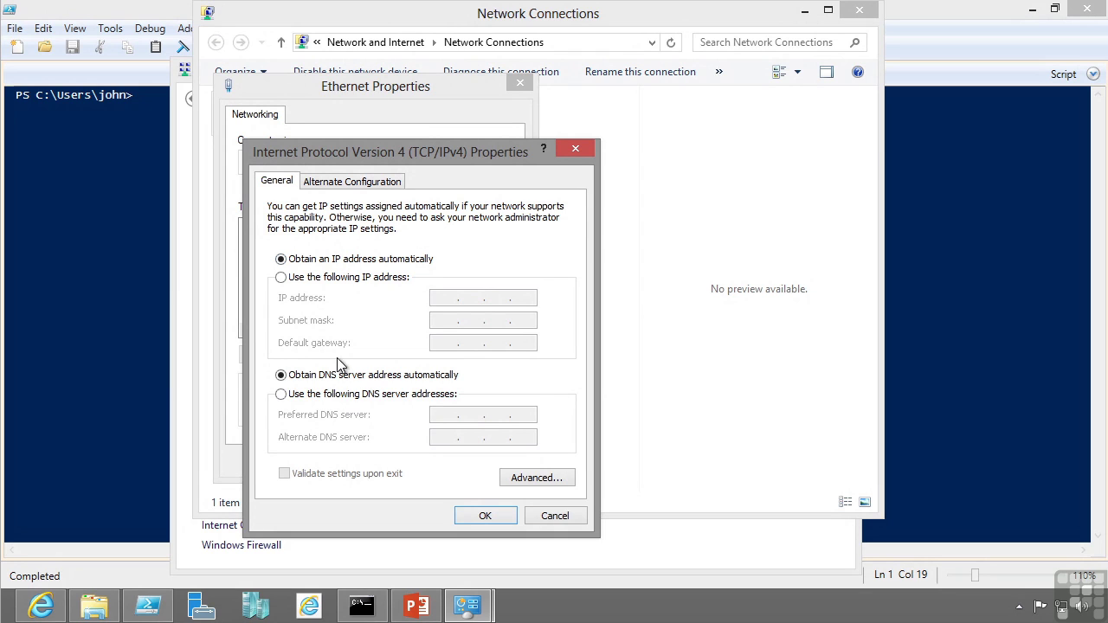
Step: Leave Alternate Configuration on automatic and choose 'Use the following IP address' on the General tab
{"action": "left_click", "coordinate": [354, 184]}
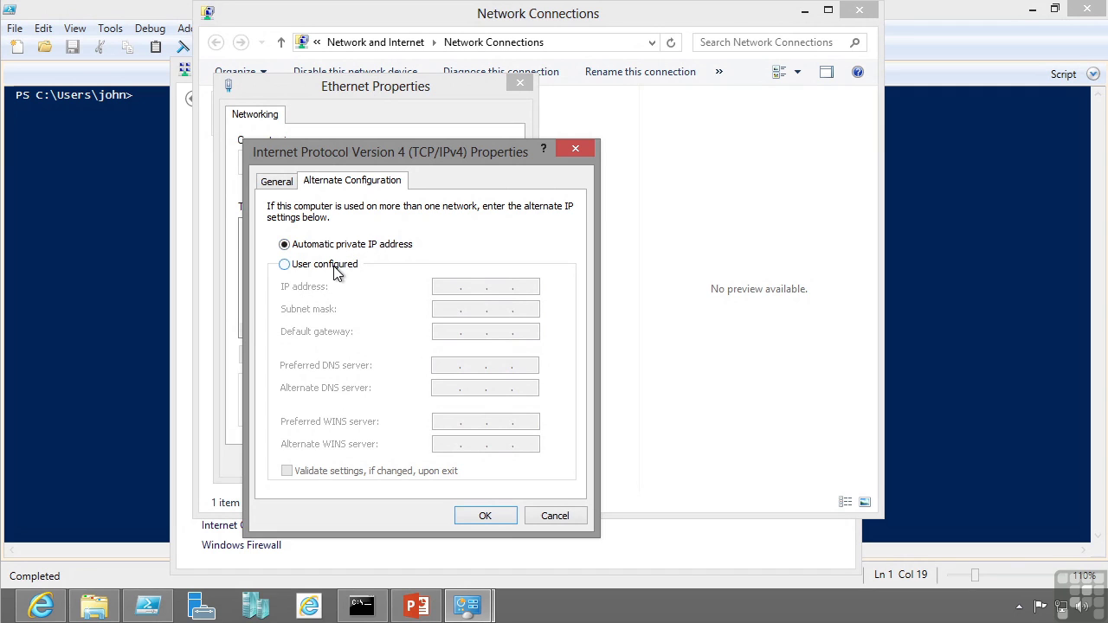
{"action": "left_click", "coordinate": [338, 266]}
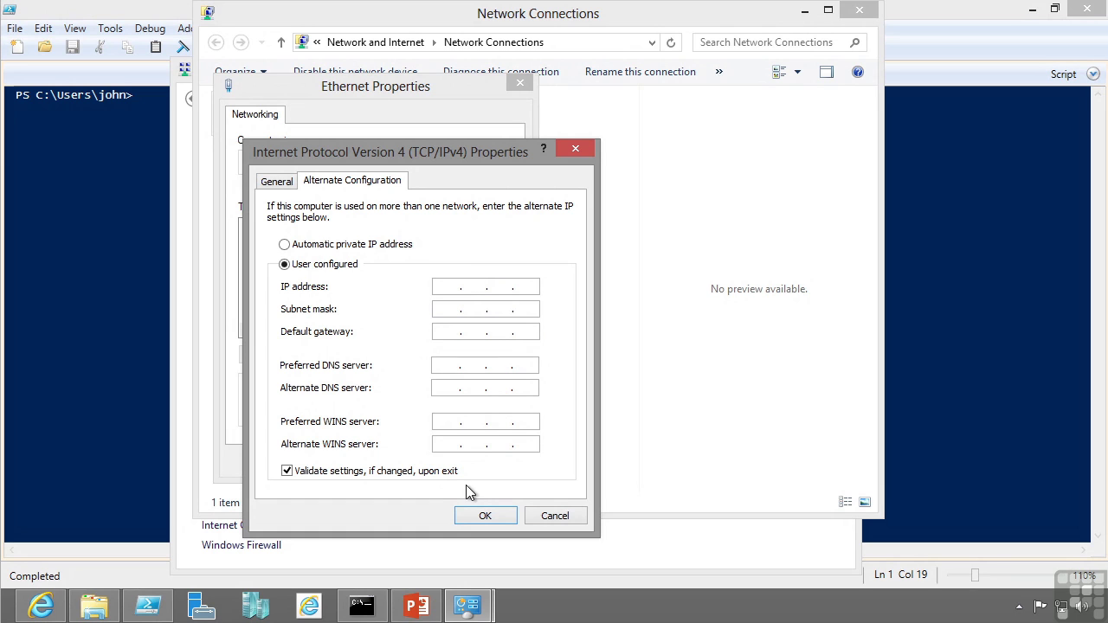
{"action": "left_click", "coordinate": [350, 248]}
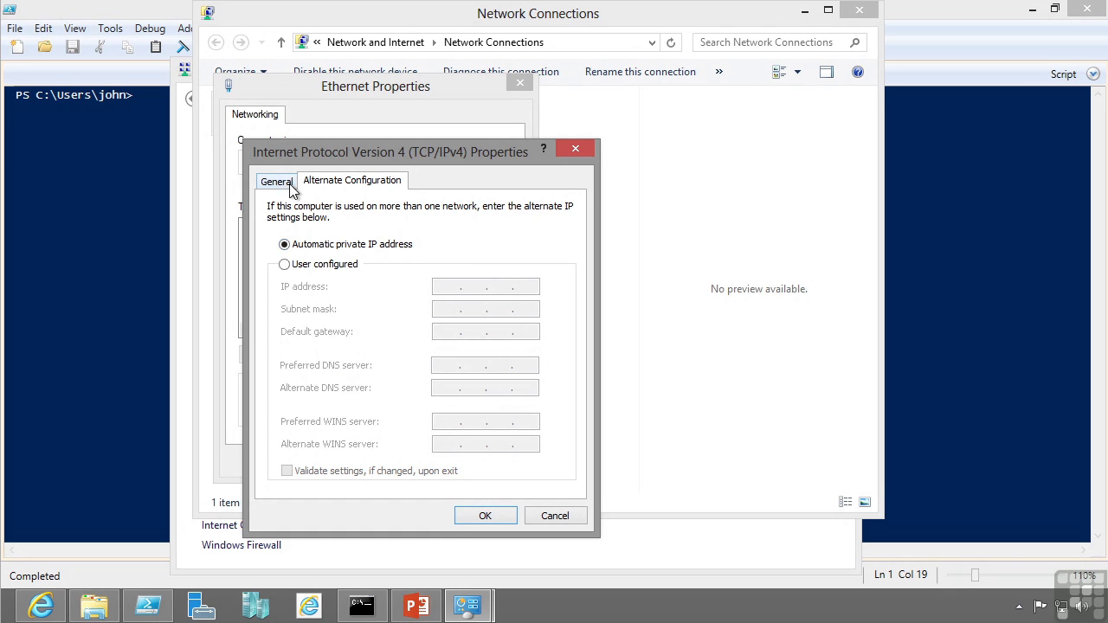
{"action": "left_click", "coordinate": [291, 186]}
{"action": "left_click", "coordinate": [329, 277]}
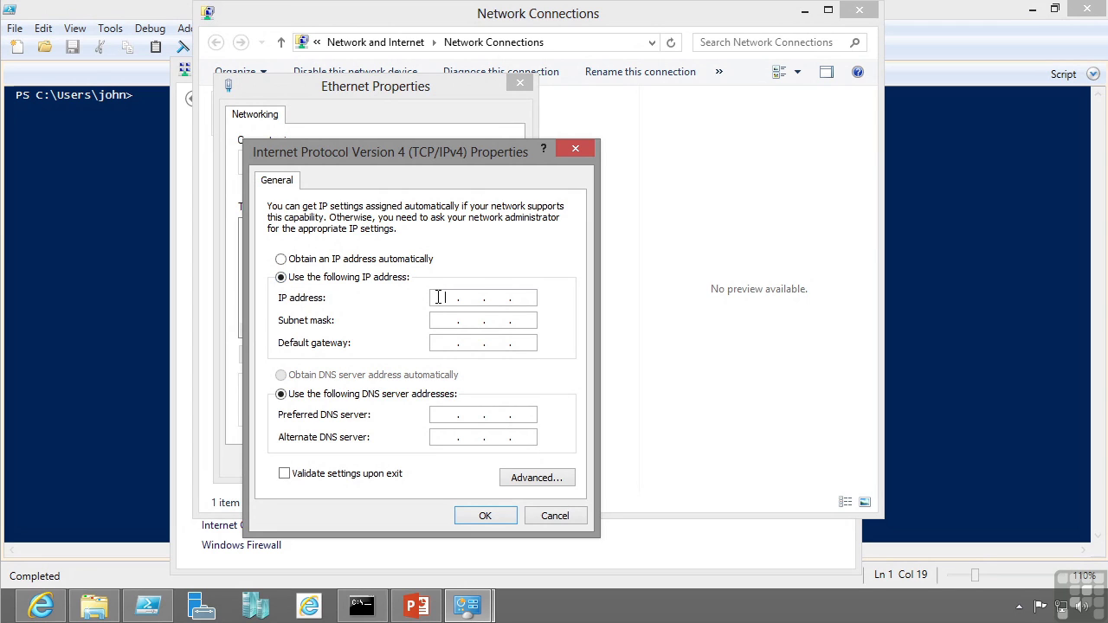
Step: Replace a first entry of 192.168.1.27 with IP 10.1.1.1 and accept subnet mask 255.0.0.0
{"action": "left_click", "coordinate": [438, 297]}
{"action": "type", "text": "192.168.1.27"}
{"action": "key", "text": "Tab"}
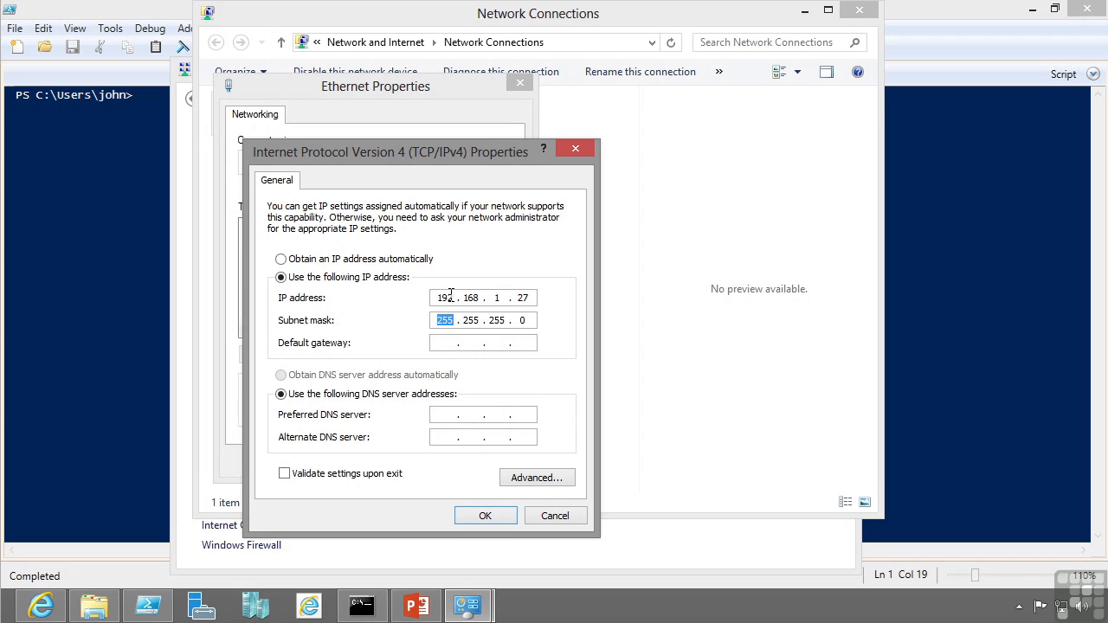
{"action": "left_click", "coordinate": [526, 296]}
{"action": "key", "text": "BackSpace"}
{"action": "key", "text": "BackSpace"}
{"action": "key", "text": "BackSpace"}
{"action": "key", "text": "BackSpace"}
{"action": "key", "text": "BackSpace"}
{"action": "key", "text": "BackSpace"}
{"action": "key", "text": "BackSpace"}
{"action": "key", "text": "BackSpace"}
{"action": "key", "text": "BackSpace"}
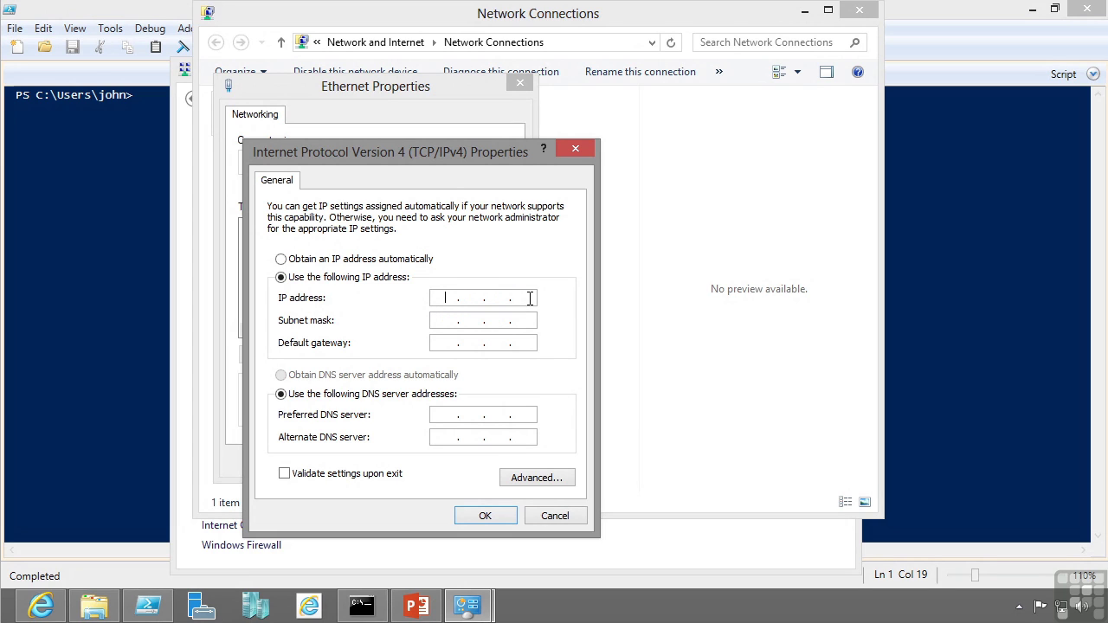
{"action": "type", "text": "10.1.1.1"}
{"action": "key", "text": "Tab"}
{"action": "left_click", "coordinate": [446, 342]}
Step: Review the DNS and WINS tabs of Advanced TCP/IP Settings, then cancel the Advanced and IPv4 dialogs
{"action": "left_click", "coordinate": [529, 482]}
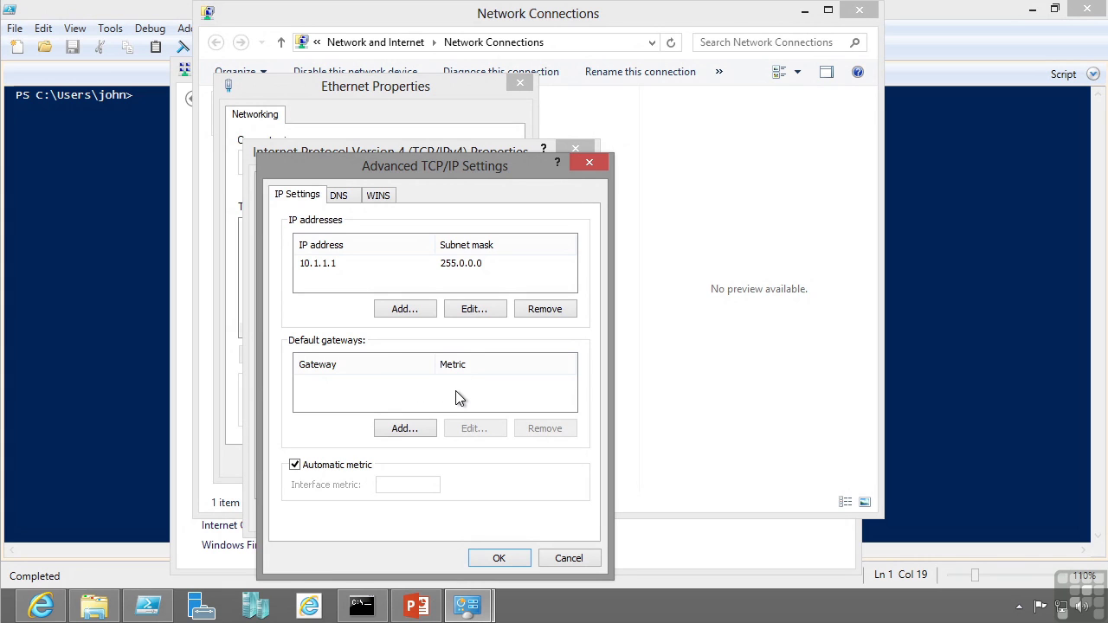
{"action": "left_click", "coordinate": [341, 194]}
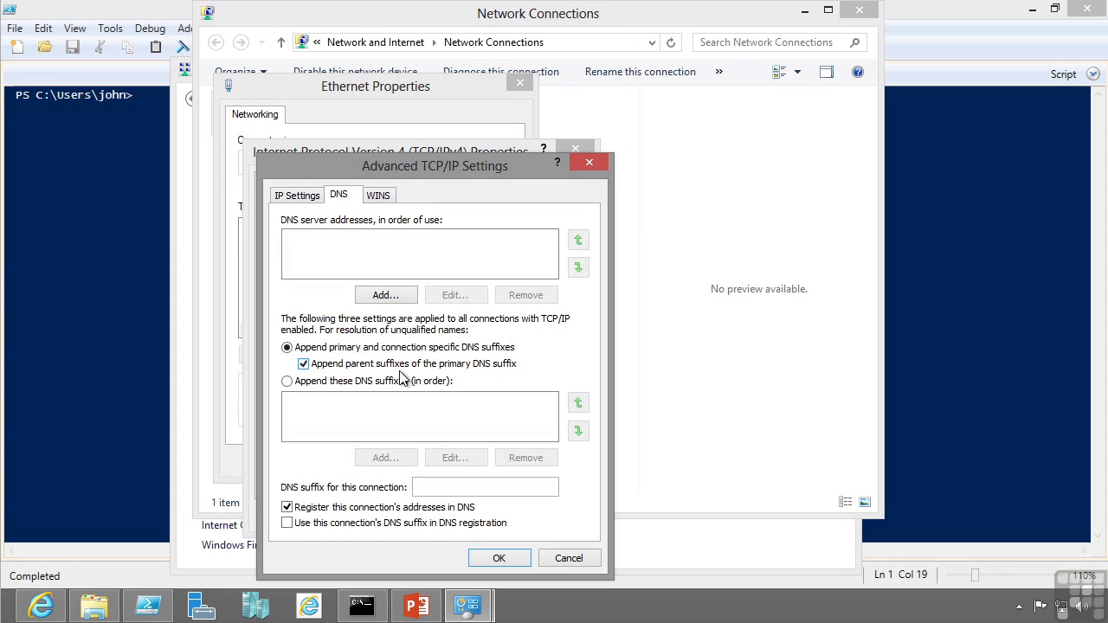
{"action": "left_click", "coordinate": [378, 195]}
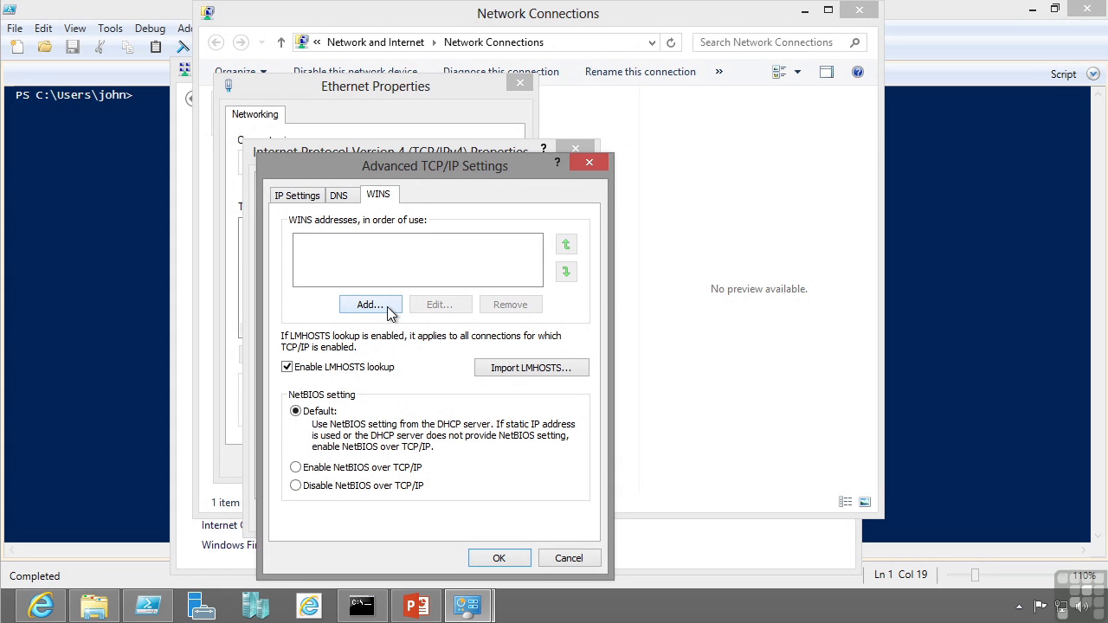
{"action": "left_click", "coordinate": [564, 559]}
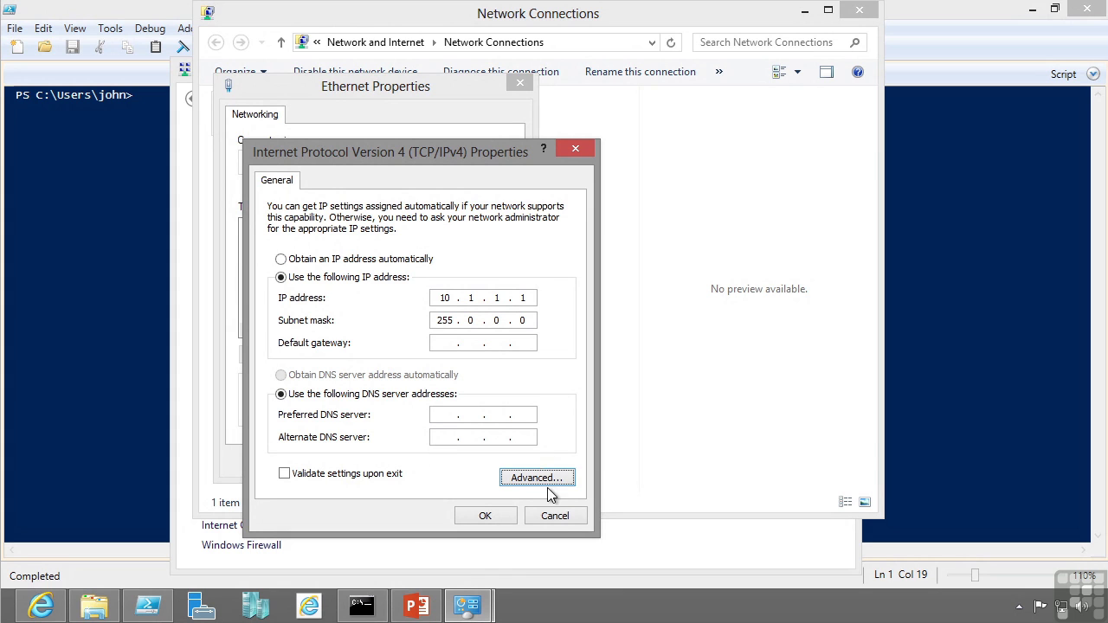
{"action": "left_click", "coordinate": [555, 516]}
Step: Close the Ethernet properties and Network Connections window, bringing the administrator Command Prompt forward
{"action": "left_click", "coordinate": [489, 458]}
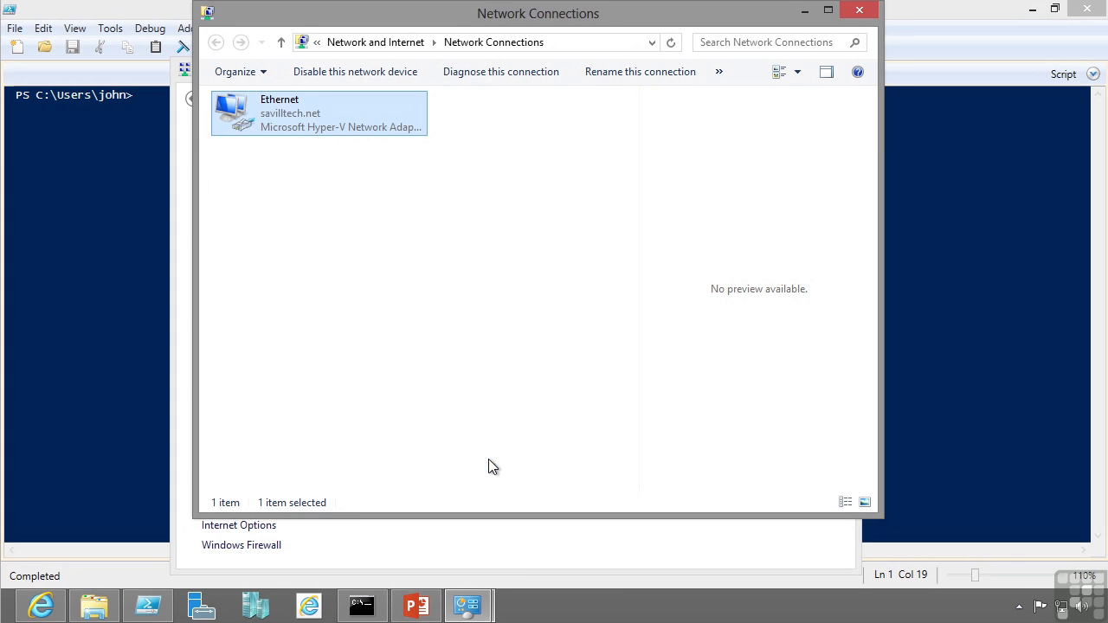
{"action": "left_click", "coordinate": [804, 12]}
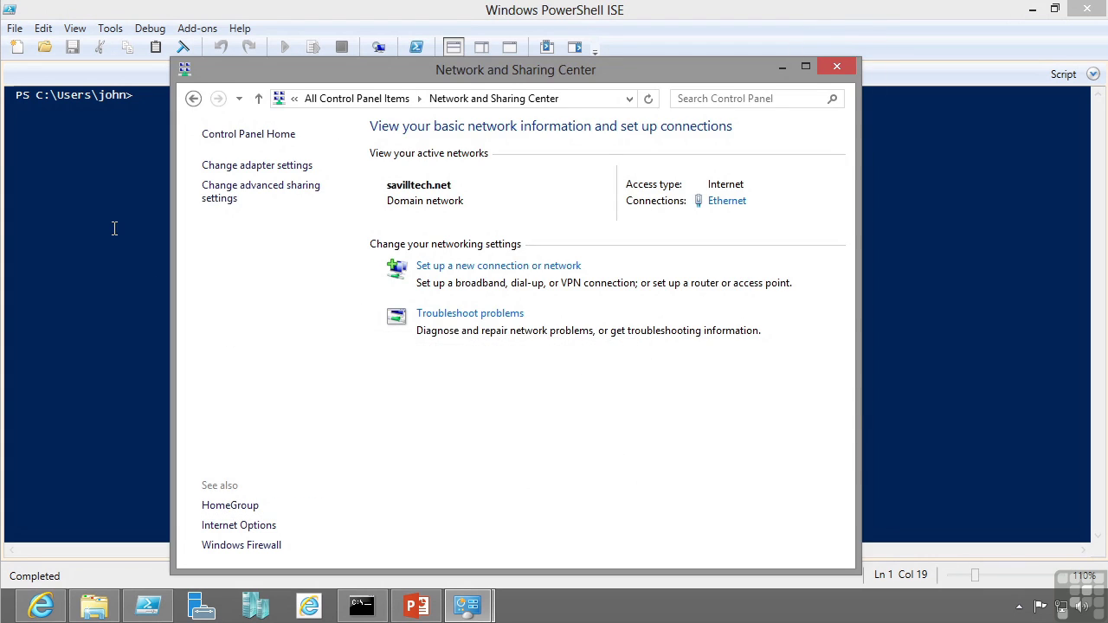
{"action": "left_click", "coordinate": [97, 208]}
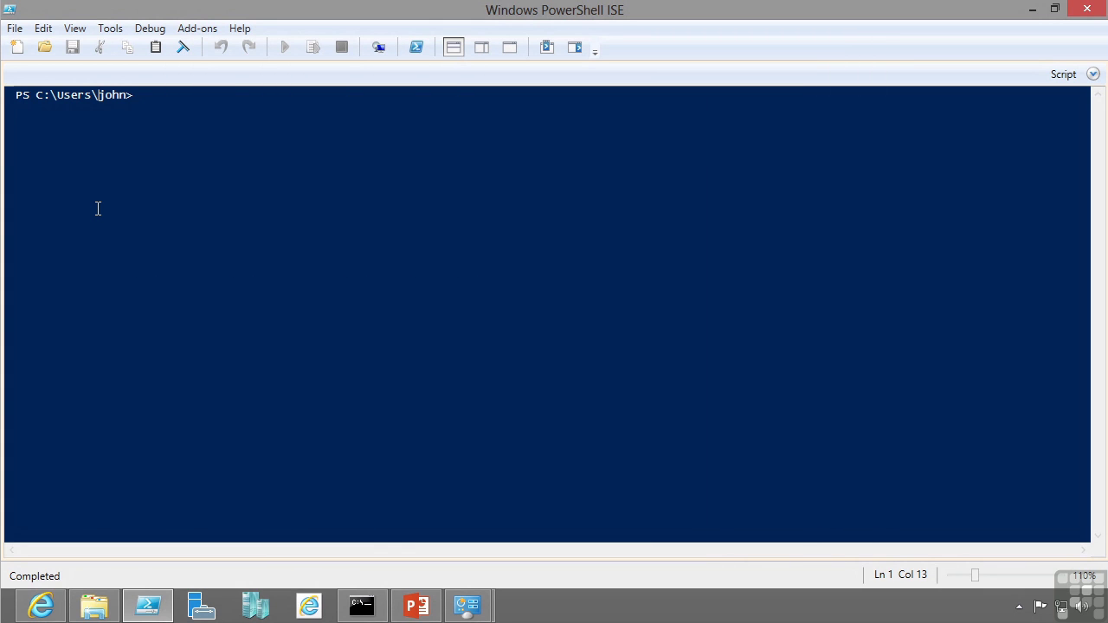
{"action": "left_click", "coordinate": [362, 606]}
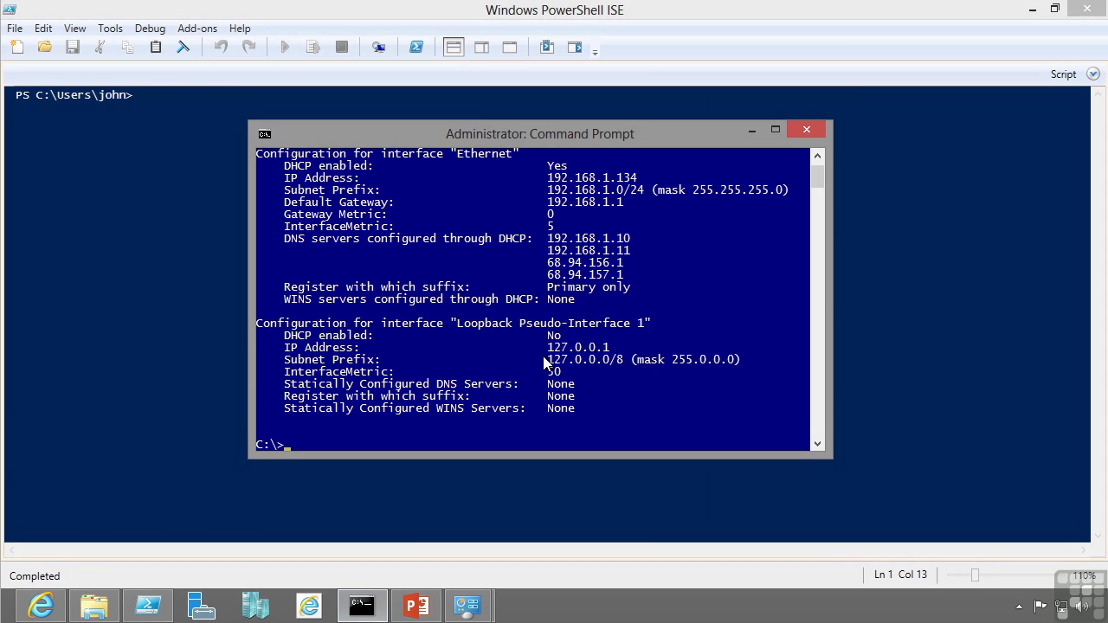
Step: Rerun netsh show config, then set Ethernet to static 192.168.1.27, mask 255.255.255.0, gateway 192.168.1.1
{"action": "key", "text": "Up"}
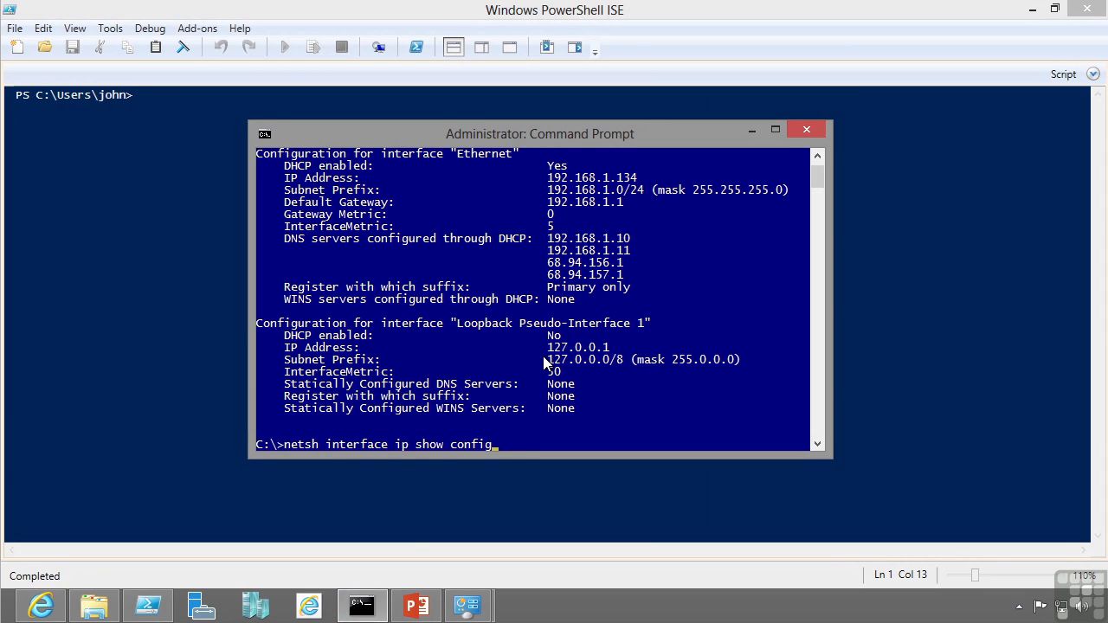
{"action": "key", "text": "Return"}
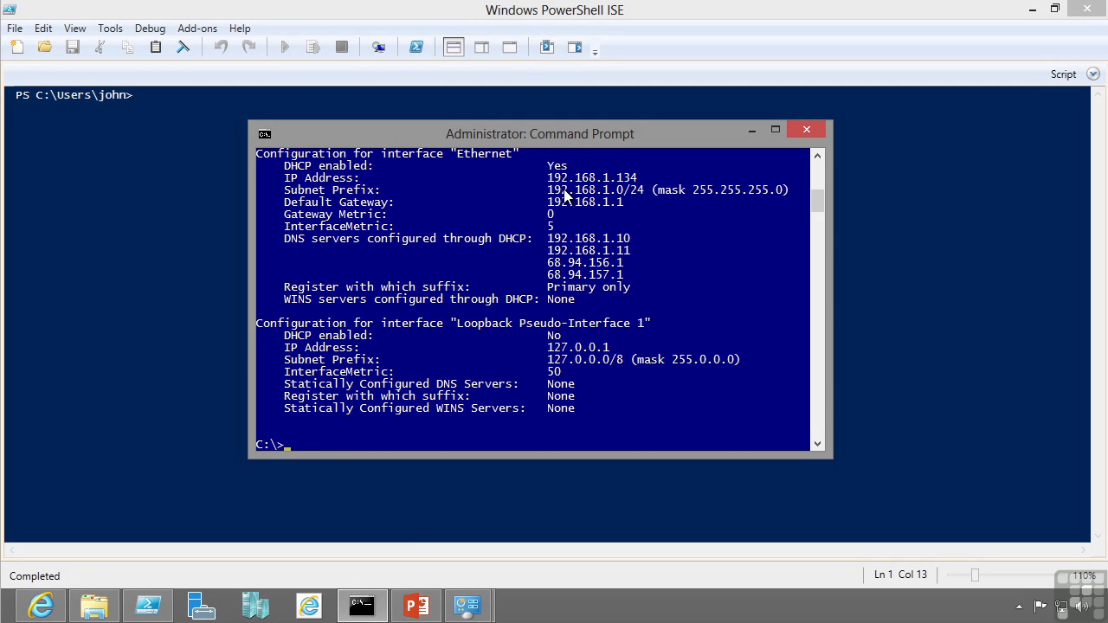
{"action": "type", "text": "netsh interface ip"}
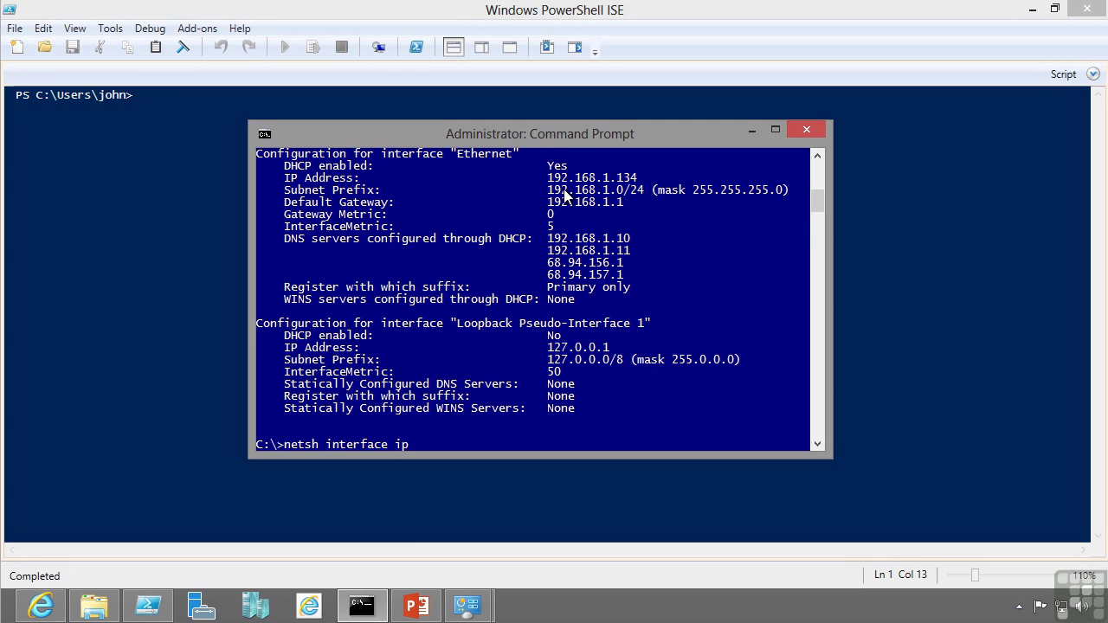
{"action": "type", "text": " set address name=\"Etherne"}
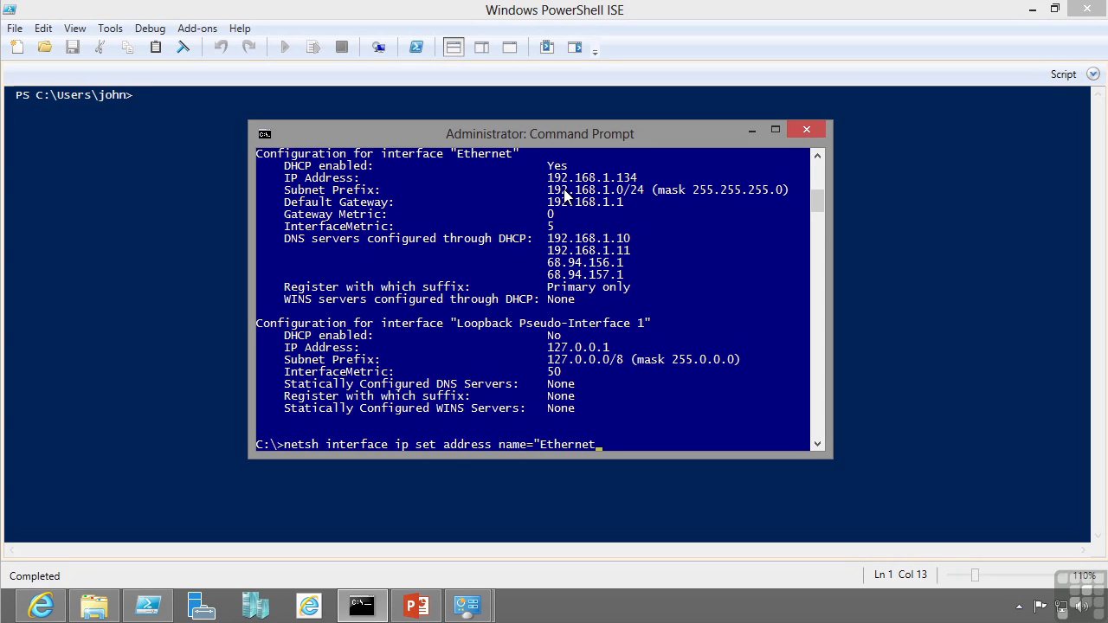
{"action": "type", "text": "t\" source=static addr"}
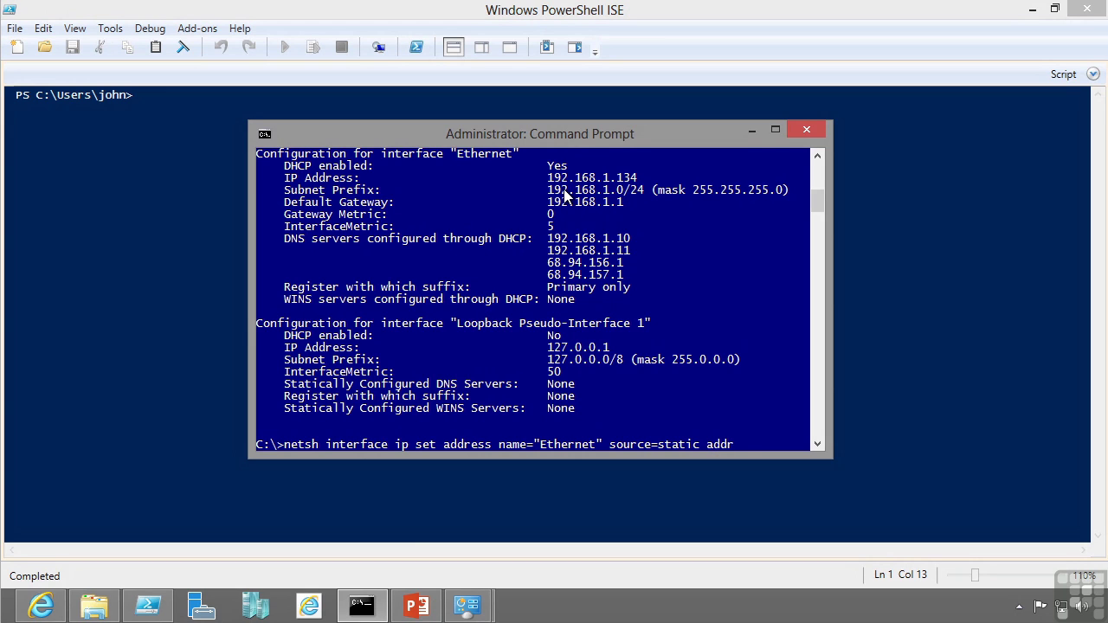
{"action": "type", "text": "=192.168.1.27 mask"}
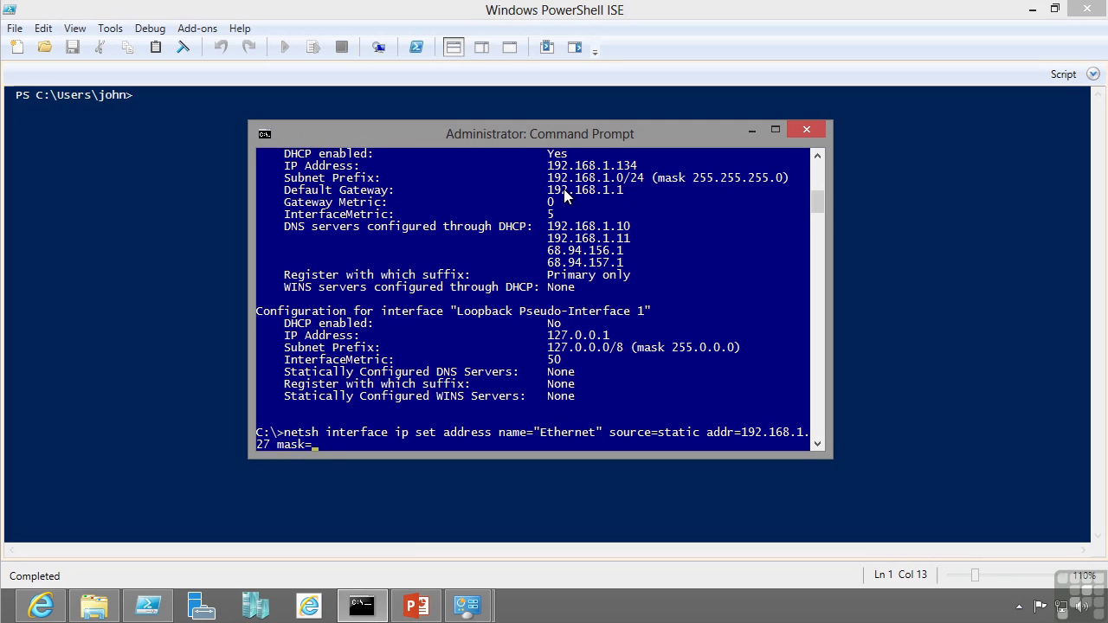
{"action": "type", "text": "=255.255.255.0 gateway="}
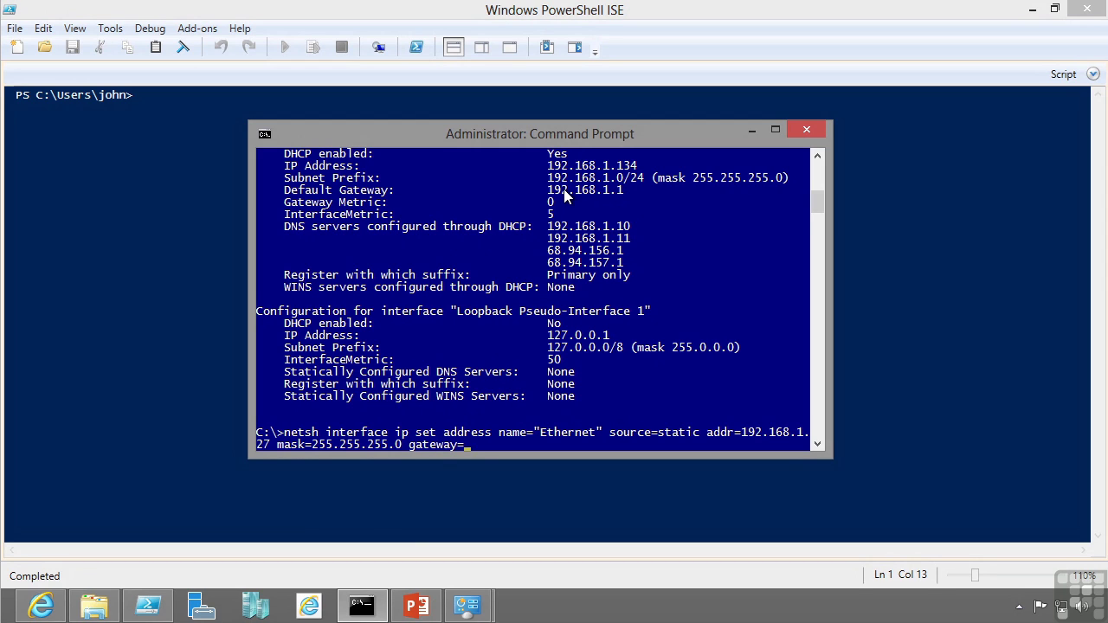
{"action": "type", "text": "192.168.1.1"}
{"action": "key", "text": "Return"}
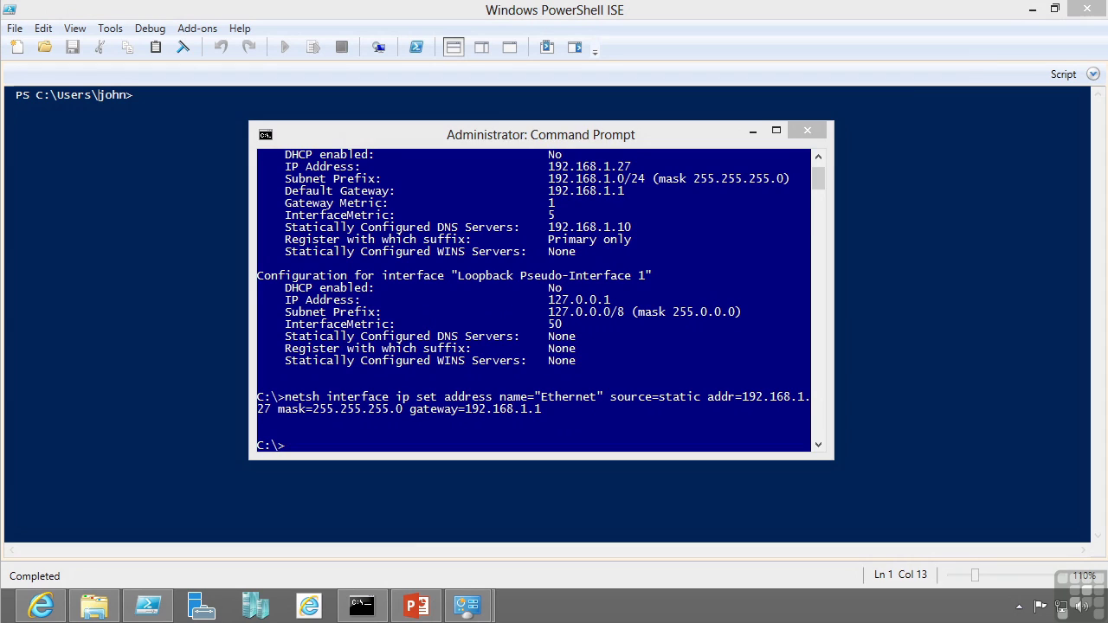
Step: Run netsh set dnsservers making 192.168.1.10 the static primary DNS server for "Ethernet"
{"action": "left_click", "coordinate": [694, 130]}
{"action": "type", "text": "net"}
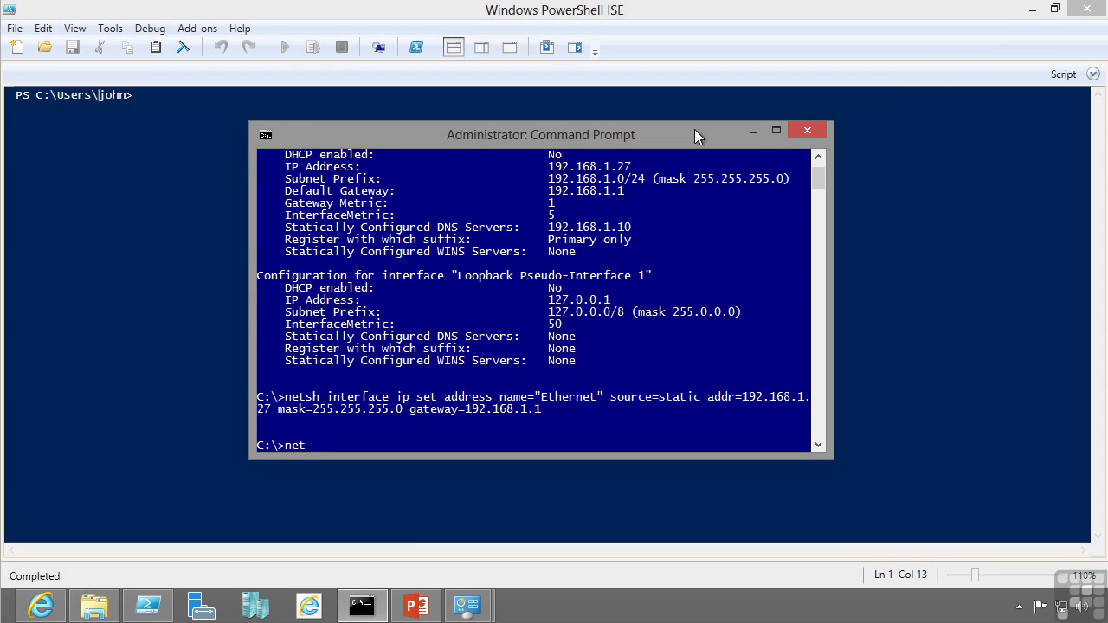
{"action": "type", "text": "sh interface ip set dn"}
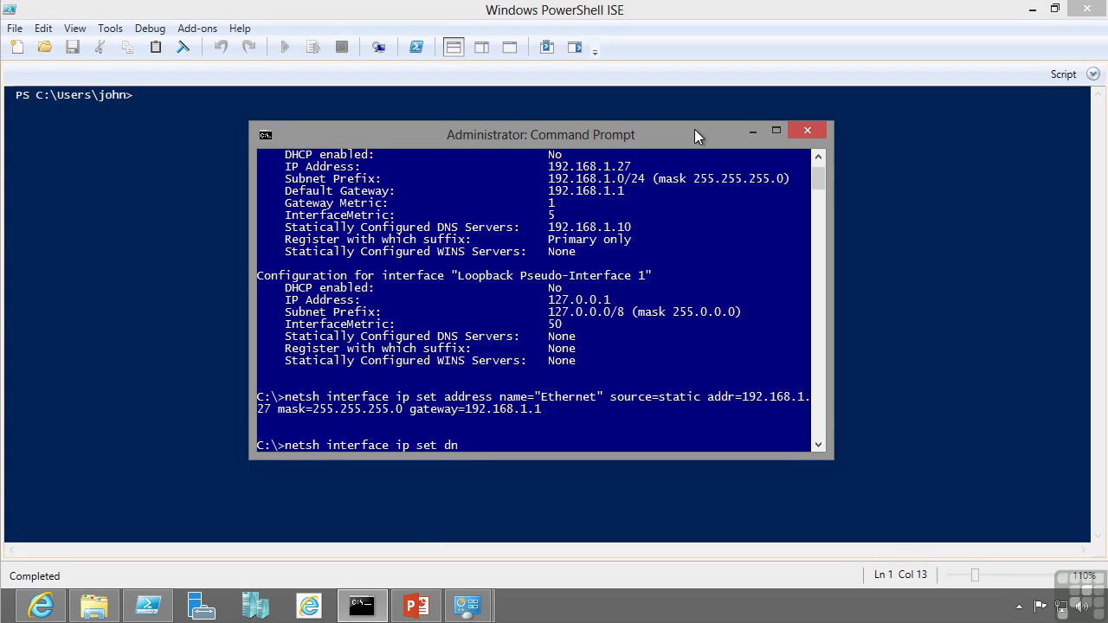
{"action": "type", "text": "sservers name=\"Ethernet"}
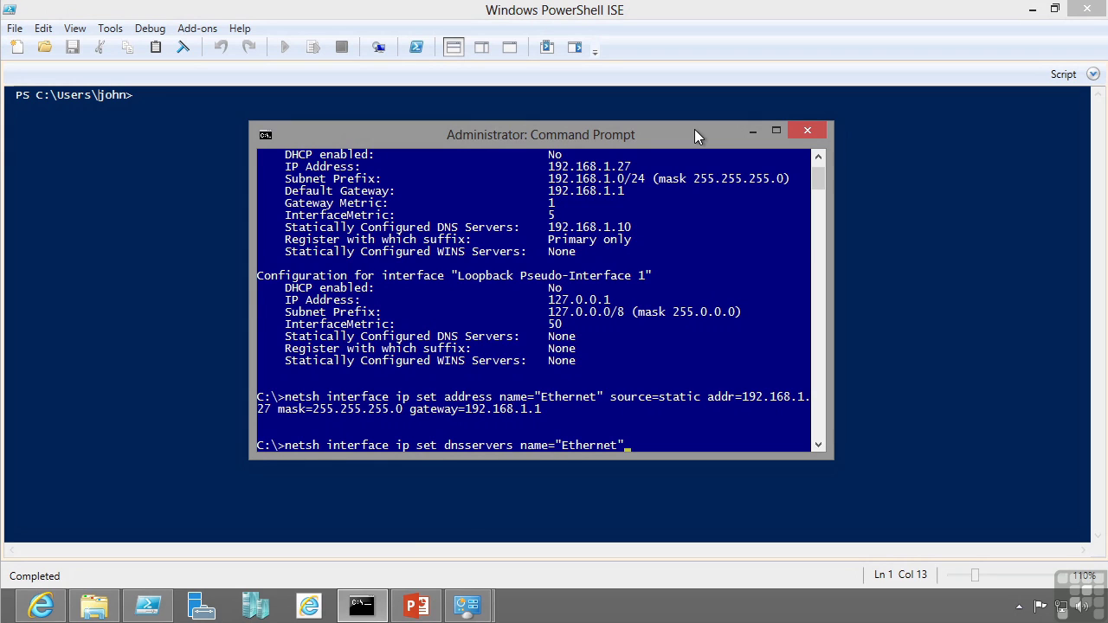
{"action": "type", "text": "\" static 192.168.1.10 primary"}
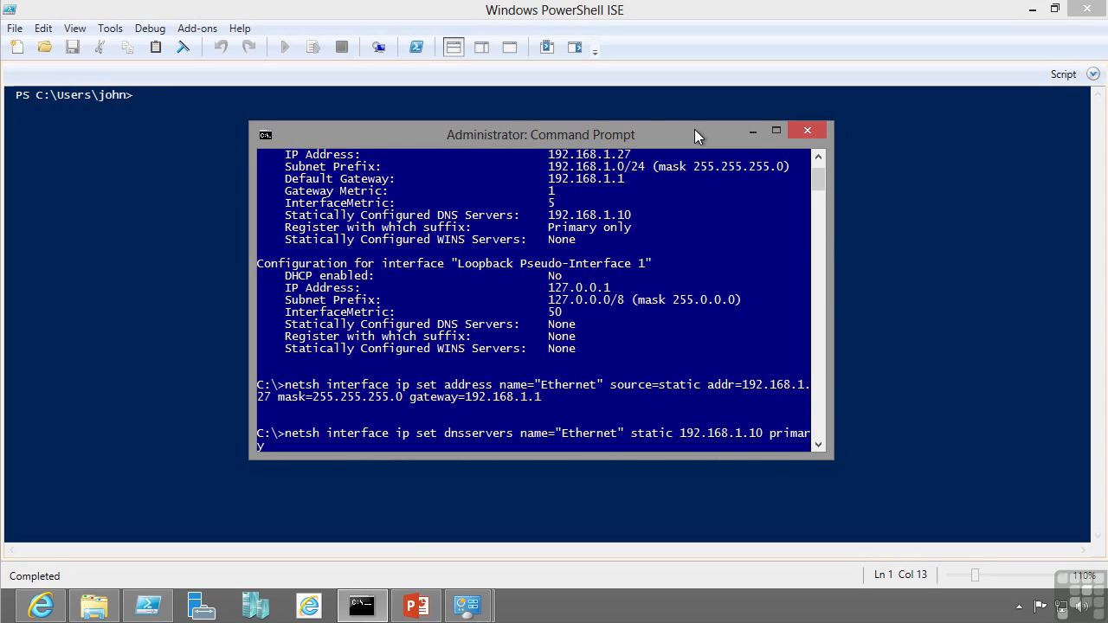
{"action": "key", "text": "Return"}
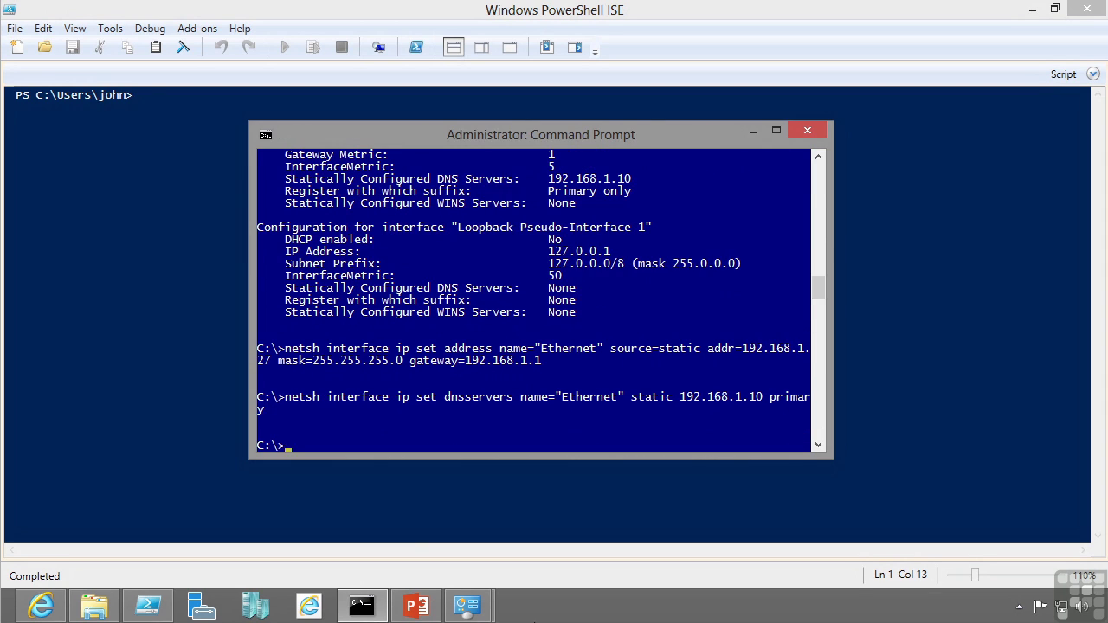
{"action": "left_click", "coordinate": [467, 604]}
{"action": "left_click", "coordinate": [508, 540]}
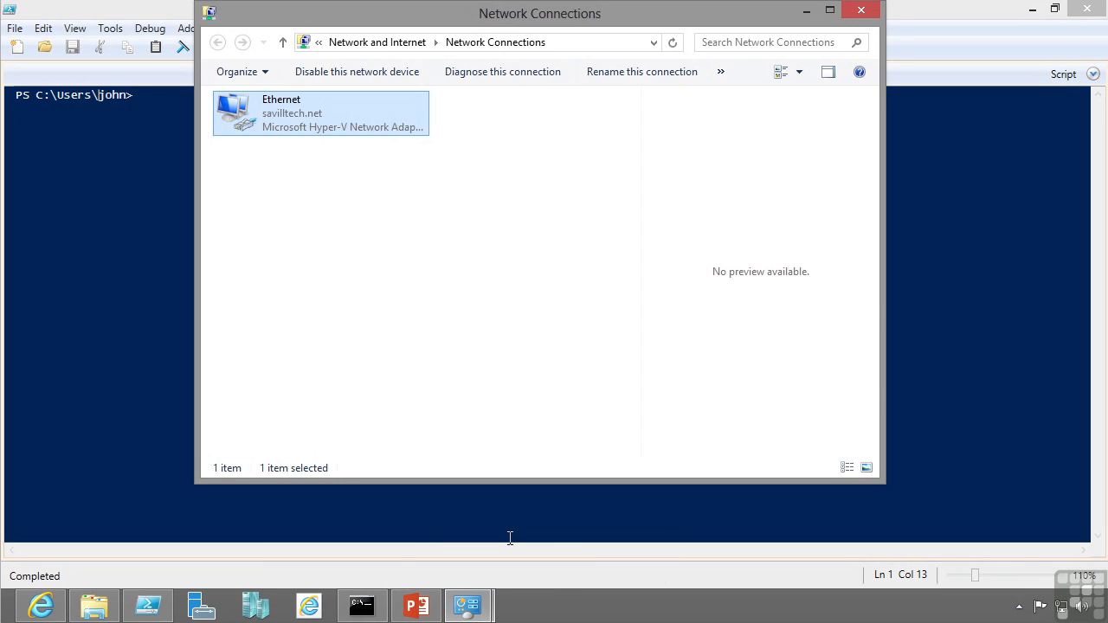
{"action": "right_click", "coordinate": [286, 102]}
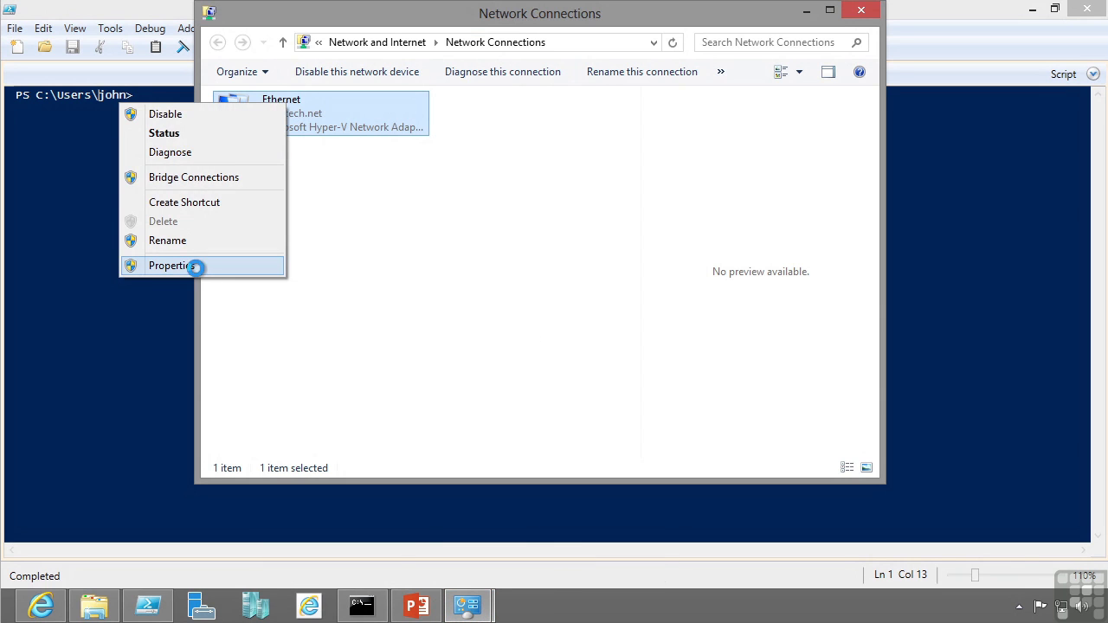
{"action": "left_click", "coordinate": [196, 264]}
{"action": "left_click", "coordinate": [509, 305]}
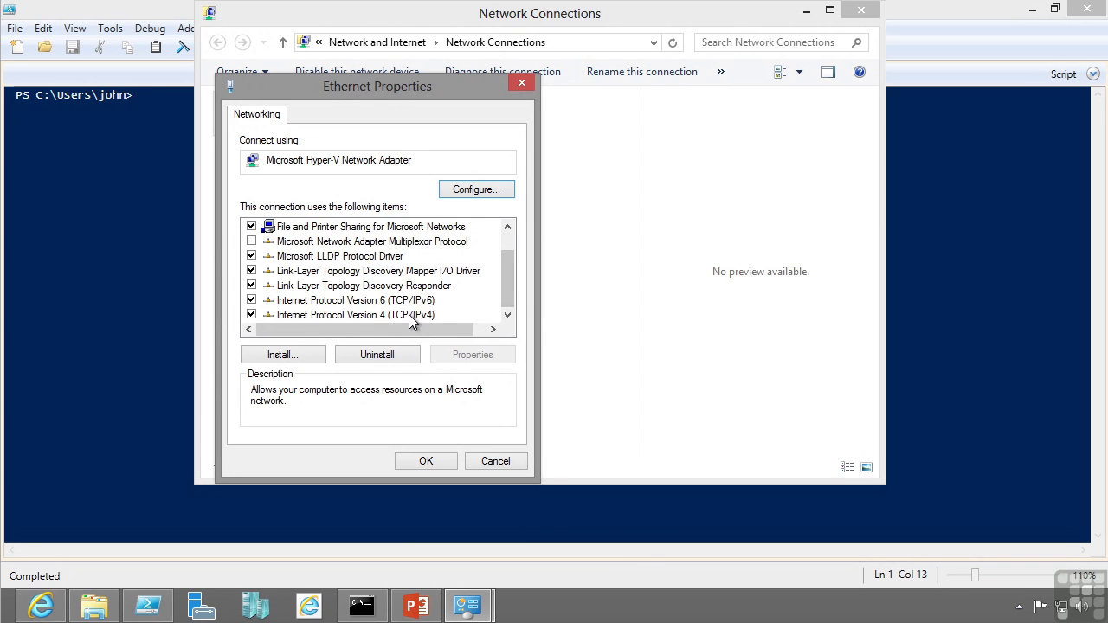
{"action": "left_click", "coordinate": [410, 316]}
{"action": "left_click", "coordinate": [460, 355]}
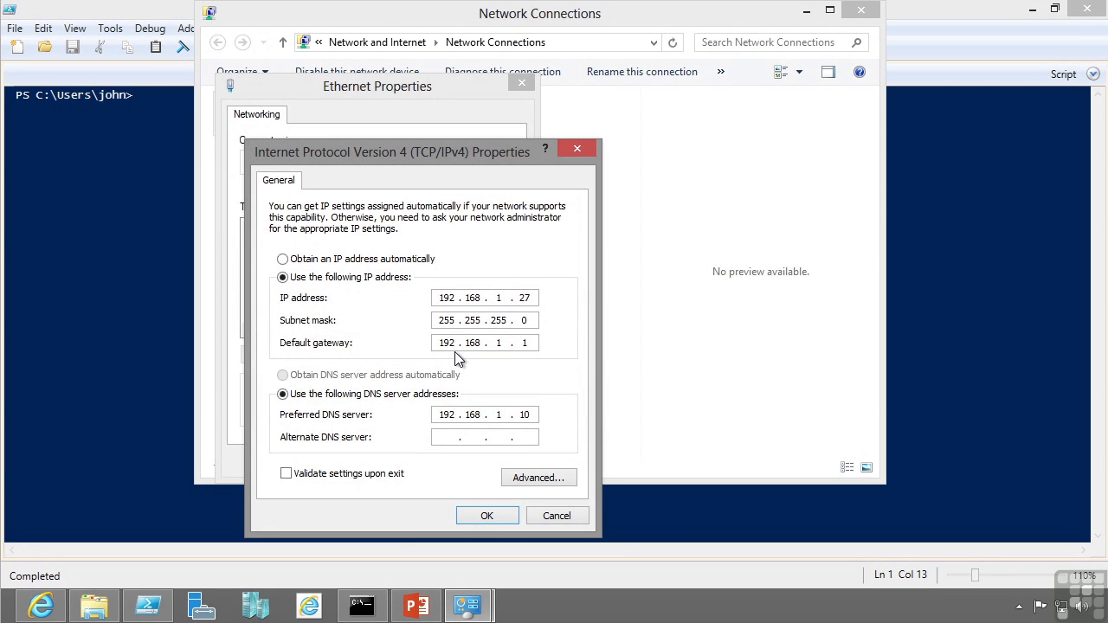
{"action": "left_click", "coordinate": [547, 516]}
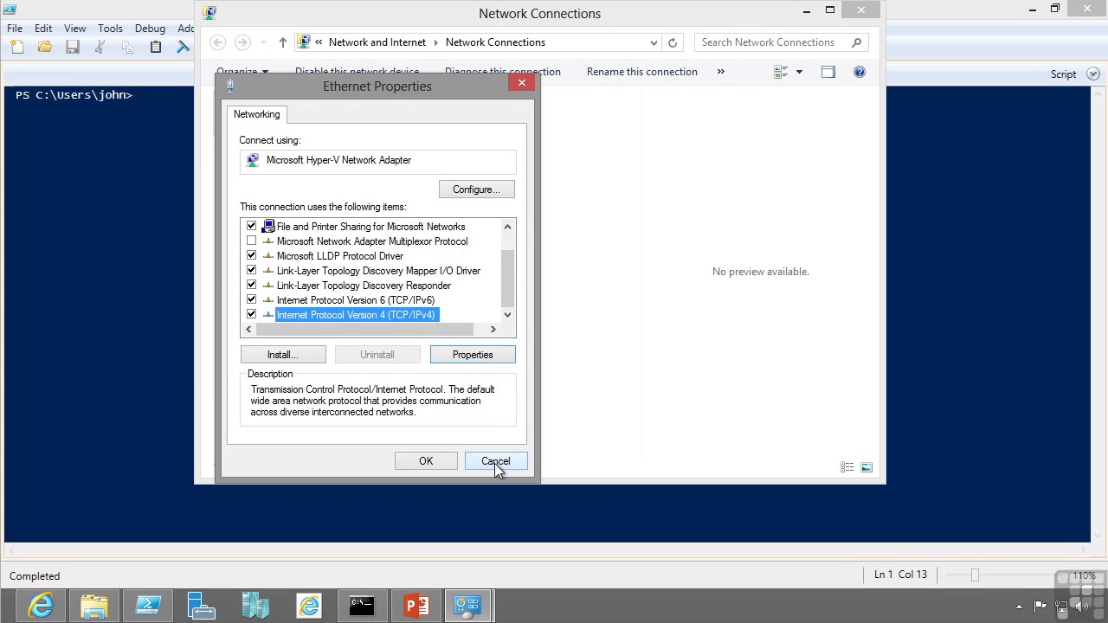
{"action": "left_click", "coordinate": [494, 463]}
Step: Return Ethernet's IP address to DHCP by rerunning the netsh set address command with source=dhcp
{"action": "left_click", "coordinate": [862, 12]}
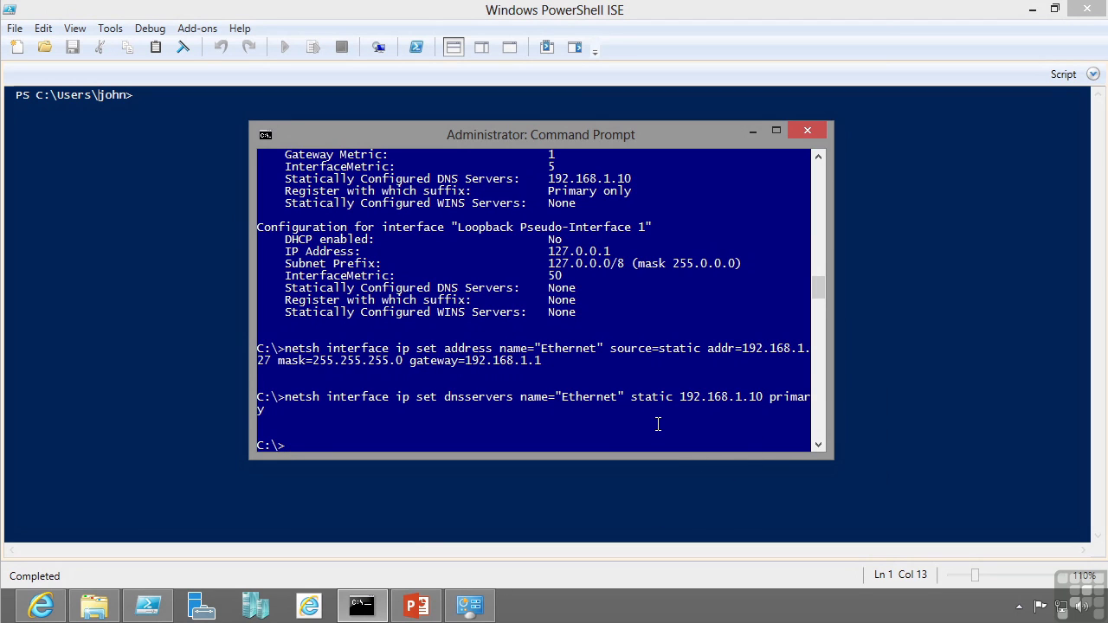
{"action": "key", "text": "Up"}
{"action": "key", "text": "Up"}
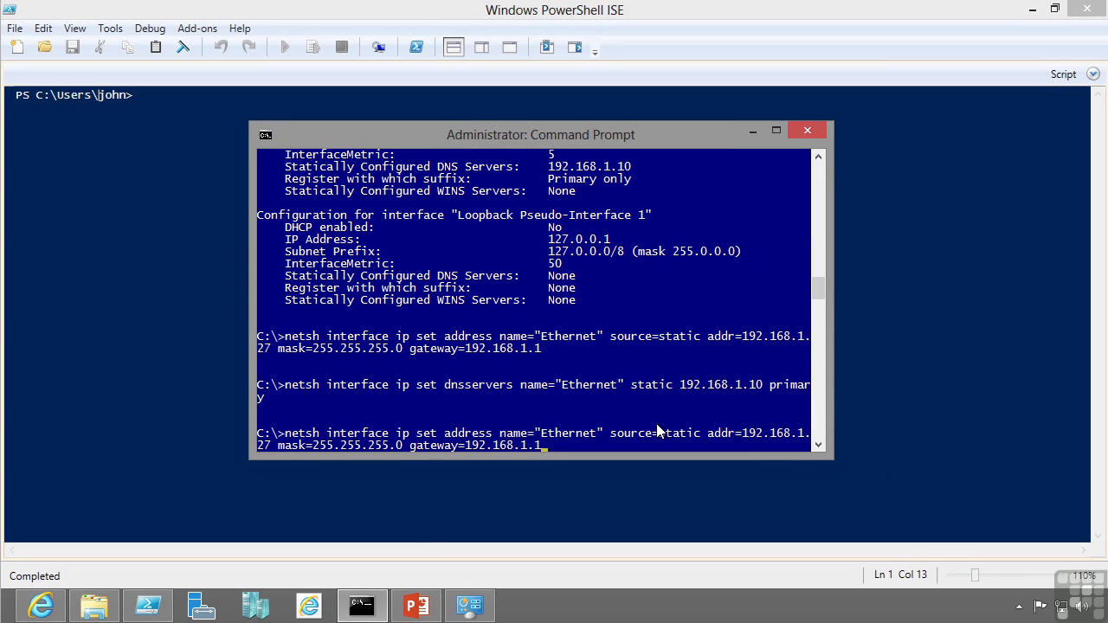
{"action": "key", "text": "BackSpace"}
{"action": "key", "text": "BackSpace"}
{"action": "key", "text": "BackSpace"}
{"action": "key", "text": "BackSpace"}
{"action": "key", "text": "BackSpace"}
{"action": "key", "text": "BackSpace"}
{"action": "key", "text": "BackSpace"}
{"action": "key", "text": "BackSpace"}
{"action": "key", "text": "BackSpace"}
{"action": "key", "text": "BackSpace"}
{"action": "key", "text": "BackSpace"}
{"action": "key", "text": "BackSpace"}
{"action": "key", "text": "BackSpace"}
{"action": "key", "text": "BackSpace"}
{"action": "key", "text": "BackSpace"}
{"action": "key", "text": "BackSpace"}
{"action": "key", "text": "BackSpace"}
{"action": "key", "text": "BackSpace"}
{"action": "key", "text": "BackSpace"}
{"action": "key", "text": "BackSpace"}
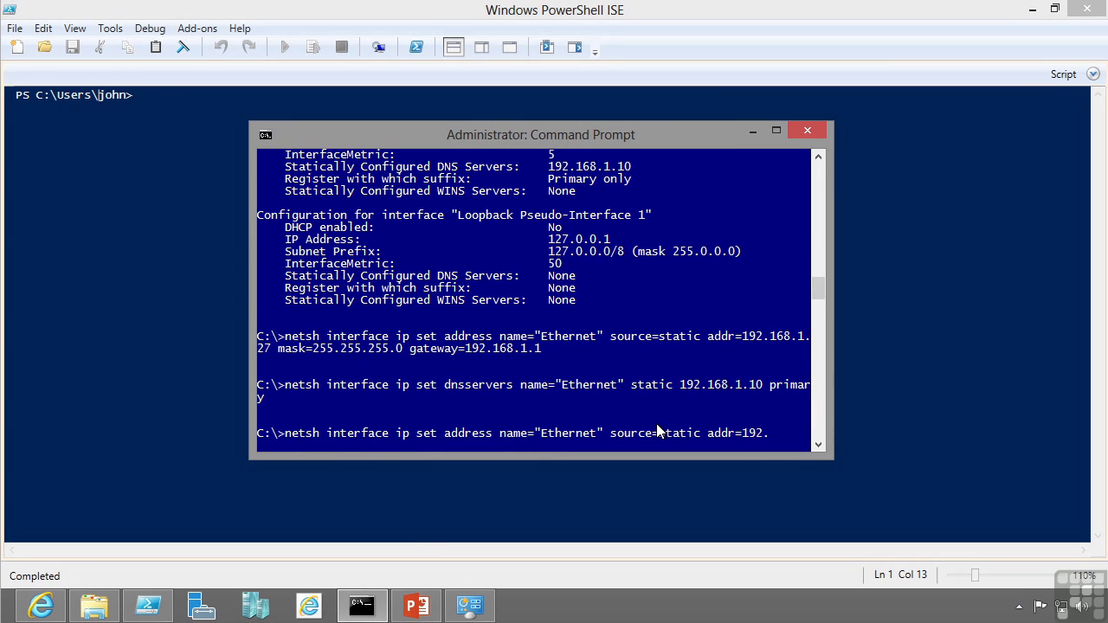
{"action": "key", "text": "BackSpace"}
{"action": "key", "text": "BackSpace"}
{"action": "key", "text": "BackSpace"}
{"action": "key", "text": "BackSpace"}
{"action": "key", "text": "BackSpace"}
{"action": "key", "text": "BackSpace"}
{"action": "key", "text": "BackSpace"}
{"action": "key", "text": "BackSpace"}
{"action": "key", "text": "BackSpace"}
{"action": "key", "text": "BackSpace"}
{"action": "key", "text": "BackSpace"}
{"action": "key", "text": "BackSpace"}
{"action": "key", "text": "BackSpace"}
{"action": "key", "text": "BackSpace"}
{"action": "type", "text": "rce=dhcp"}
{"action": "key", "text": "Return"}
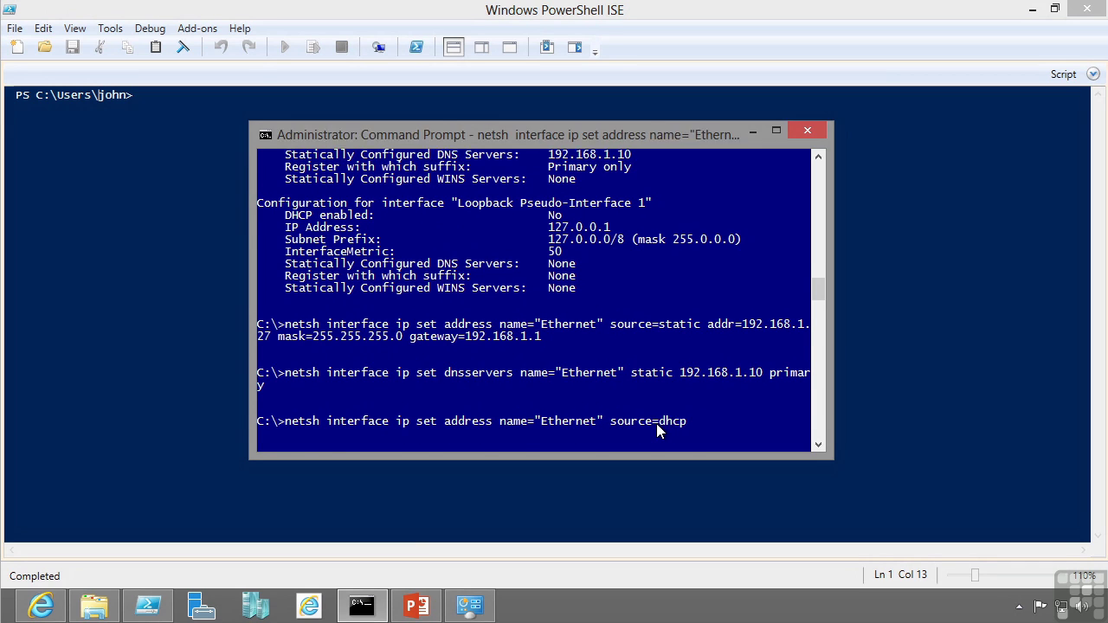
{"action": "key", "text": "Up"}
{"action": "key", "text": "Left"}
{"action": "key", "text": "Left"}
{"action": "key", "text": "Left"}
{"action": "key", "text": "Left"}
{"action": "key", "text": "Left"}
{"action": "key", "text": "Left"}
{"action": "key", "text": "Left"}
{"action": "key", "text": "Left"}
{"action": "key", "text": "Left"}
{"action": "key", "text": "Left"}
{"action": "key", "text": "Left"}
{"action": "key", "text": "Left"}
{"action": "key", "text": "Left"}
{"action": "key", "text": "Left"}
{"action": "key", "text": "Left"}
{"action": "key", "text": "Left"}
{"action": "key", "text": "Left"}
{"action": "key", "text": "Left"}
{"action": "key", "text": "Left"}
{"action": "key", "text": "Left"}
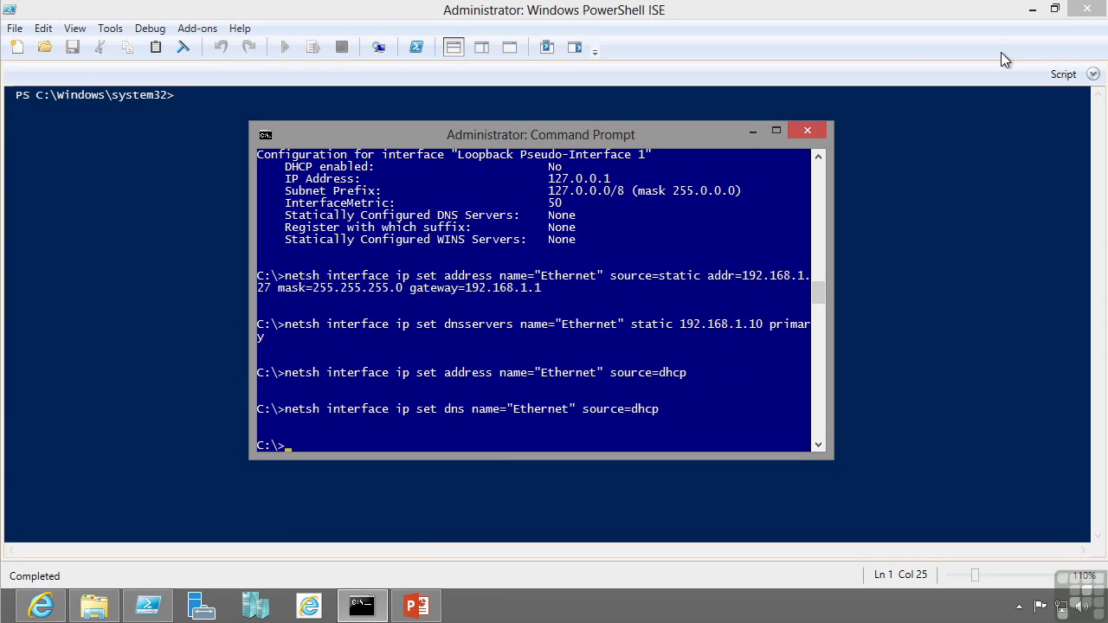
Step: Switch to PowerShell ISE and focus its console pane
{"action": "left_click", "coordinate": [728, 11]}
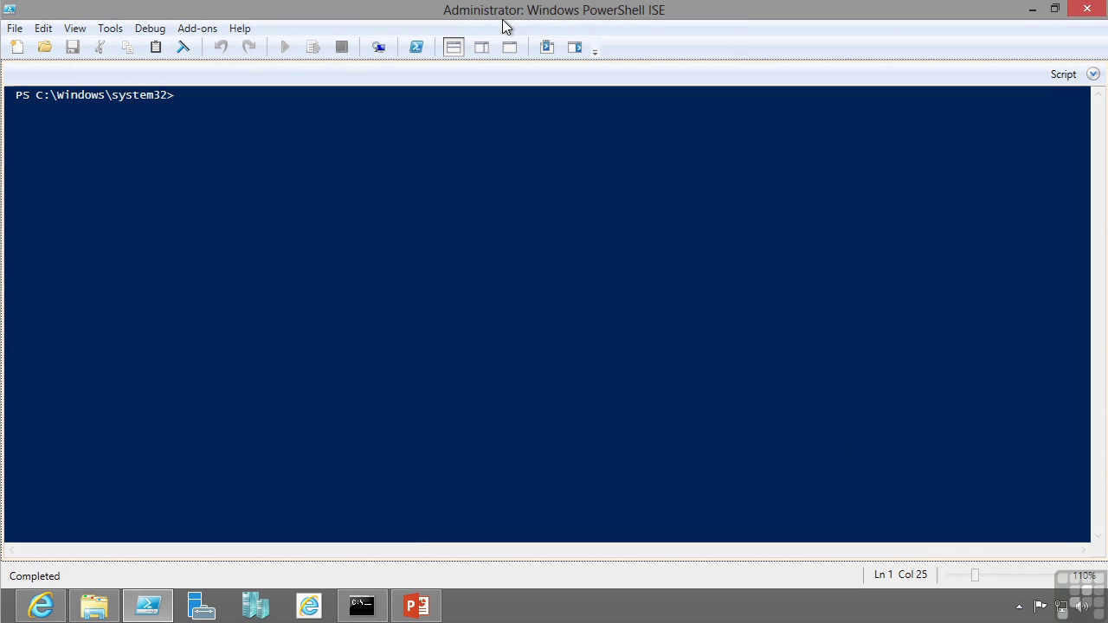
{"action": "right_click", "coordinate": [143, 608], "text": "shift"}
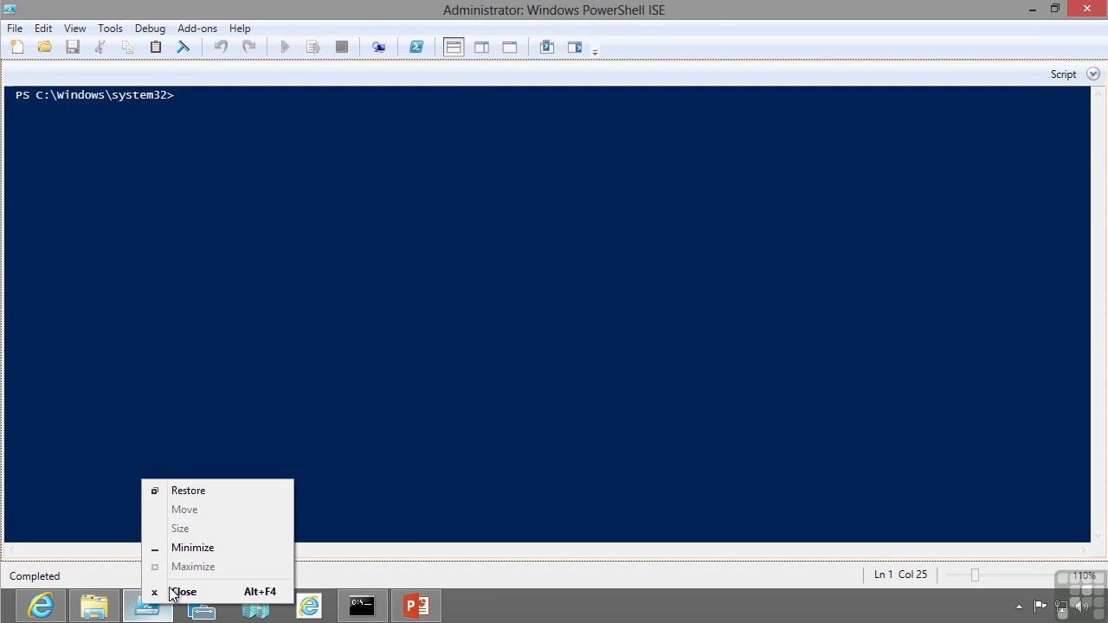
{"action": "left_click", "coordinate": [502, 610]}
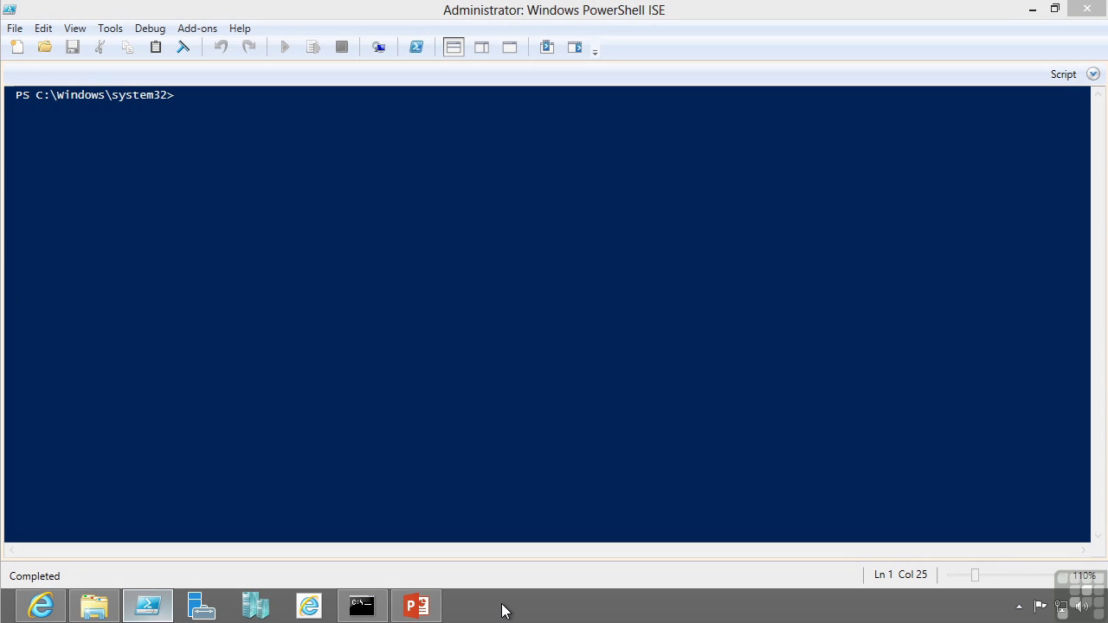
{"action": "left_click", "coordinate": [357, 234]}
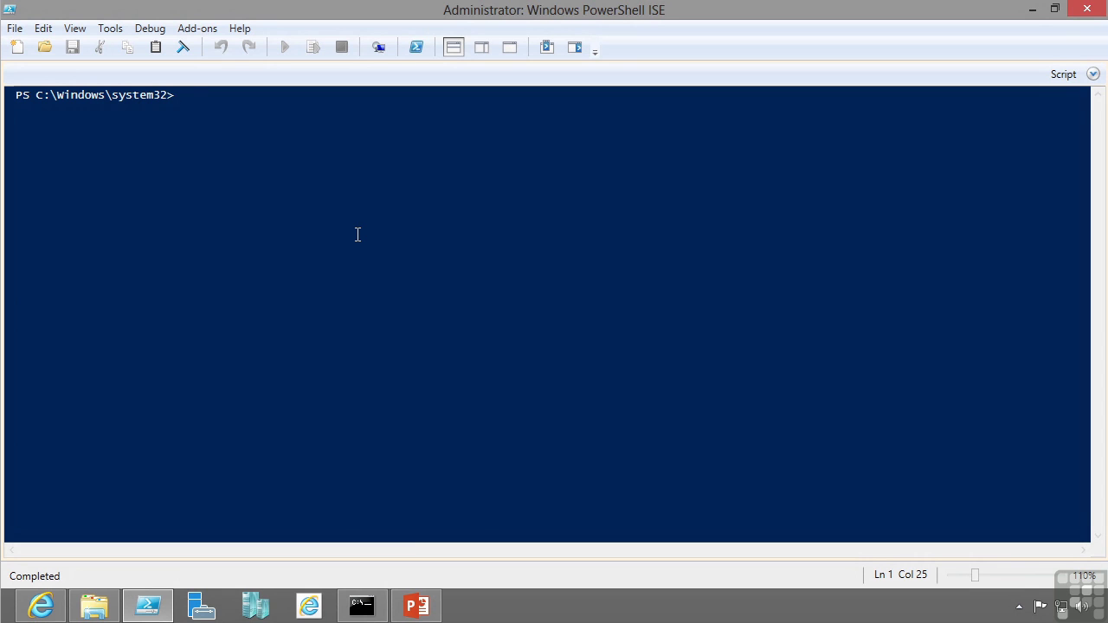
Step: Run New-NetIPAddress -InterfaceAlias "Ethernet" -IPAddress 192.168.1.27 -PrefixLength 24 -AddressFamily IPv4
{"action": "type", "text": "New-Netip"}
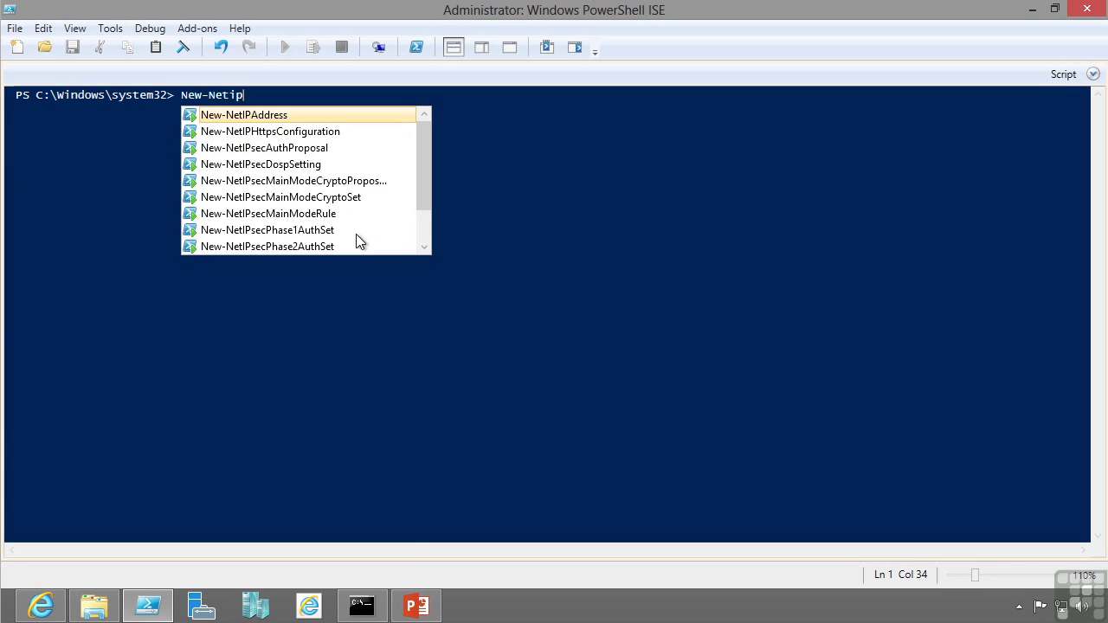
{"action": "key", "text": "Tab"}
{"action": "type", "text": "-inter"}
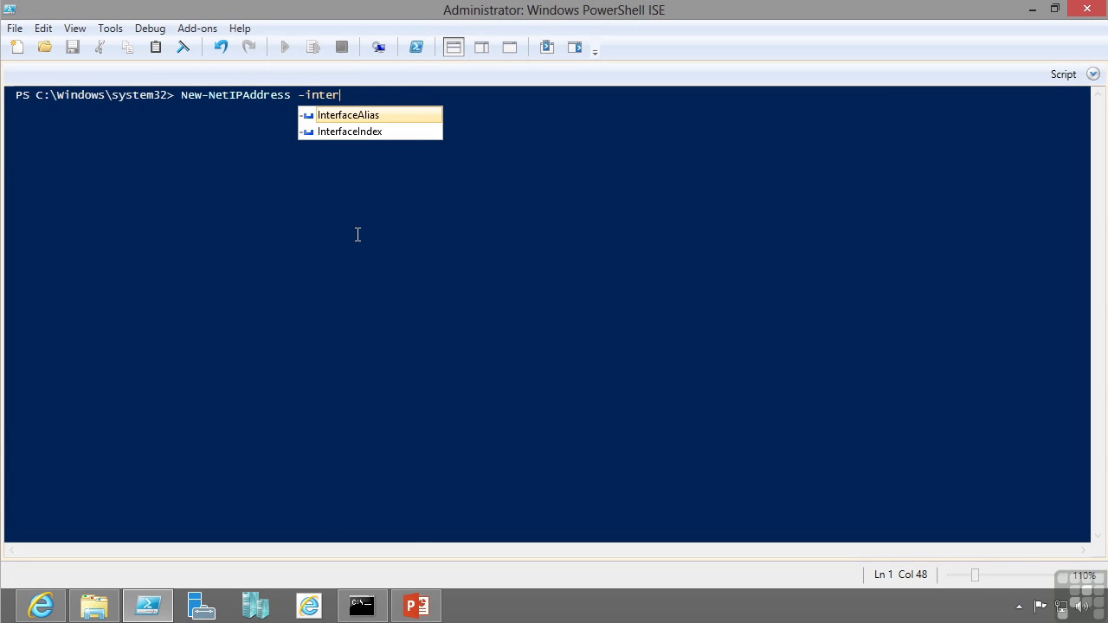
{"action": "key", "text": "Tab"}
{"action": "type", "text": "\""}
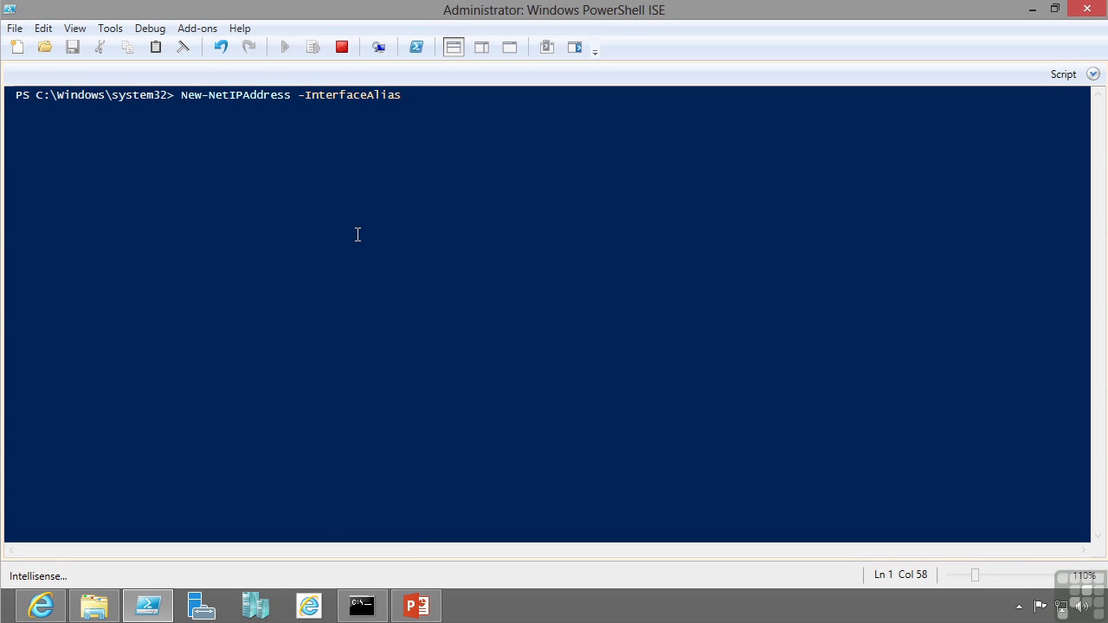
{"action": "type", "text": "Ethernet\" -ip"}
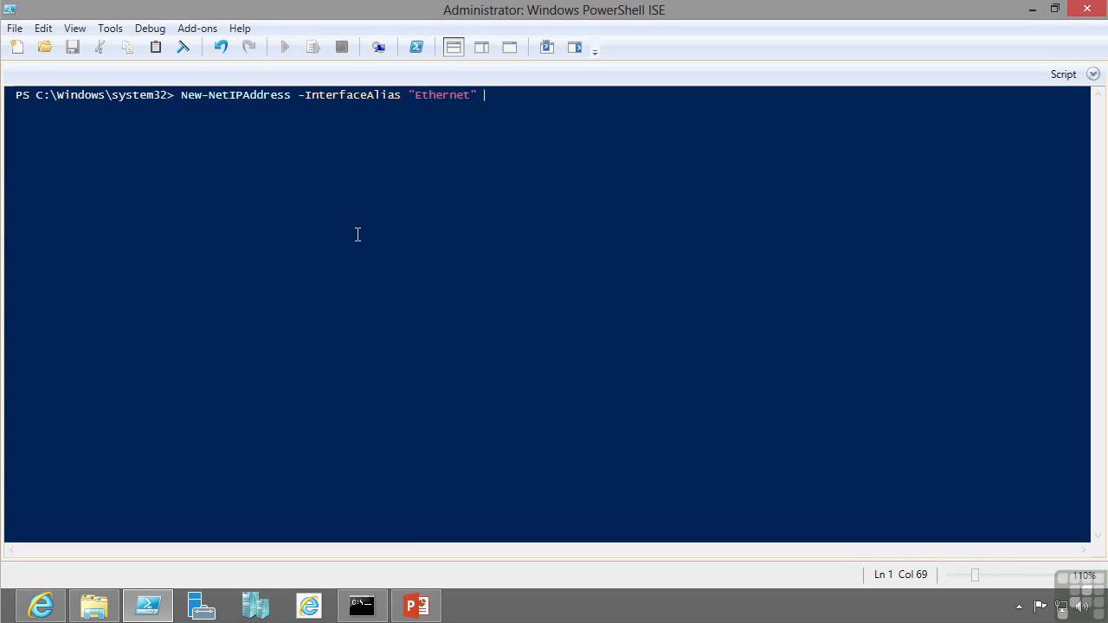
{"action": "key", "text": "Tab"}
{"action": "type", "text": "192.168"}
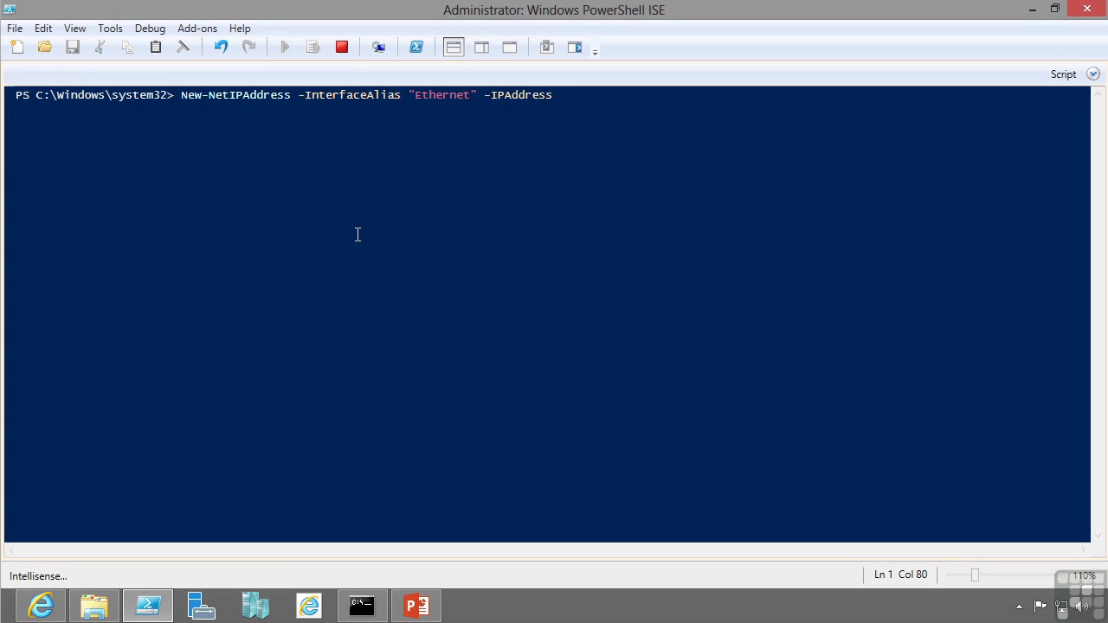
{"action": "type", "text": ".1.27 "}
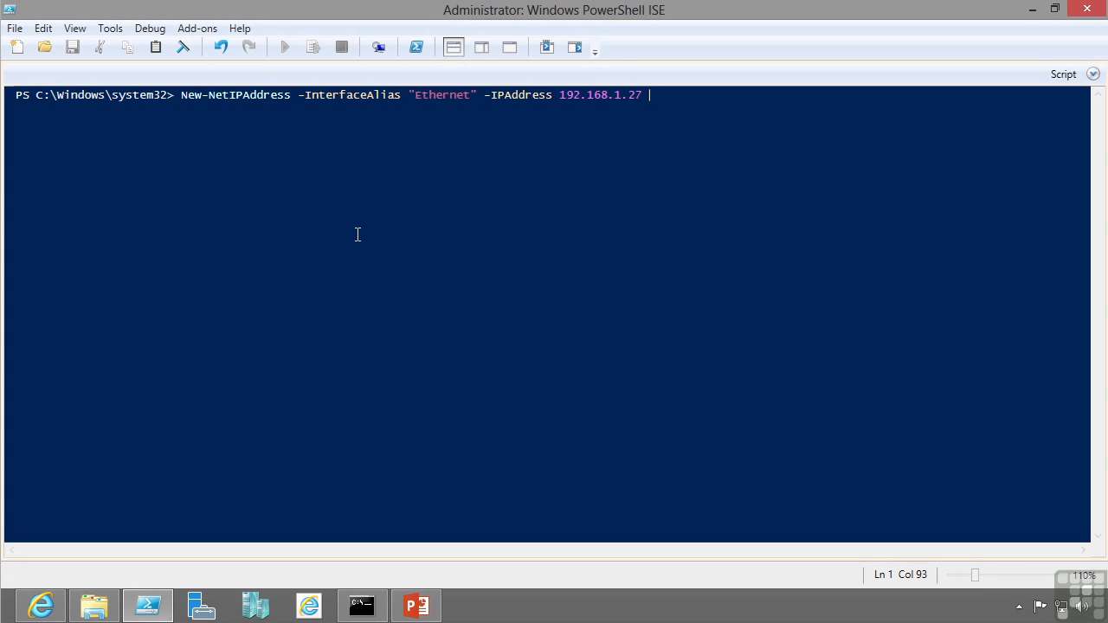
{"action": "type", "text": "-pr"}
{"action": "key", "text": "Tab"}
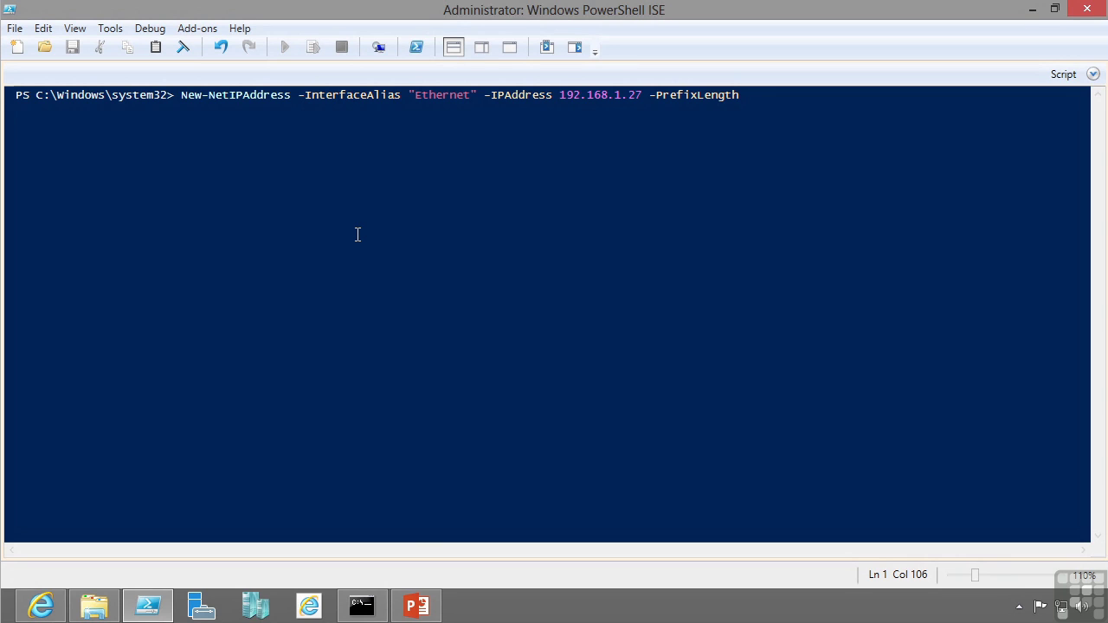
{"action": "type", "text": "24 -add"}
{"action": "key", "text": "Tab"}
{"action": "type", "text": "I"}
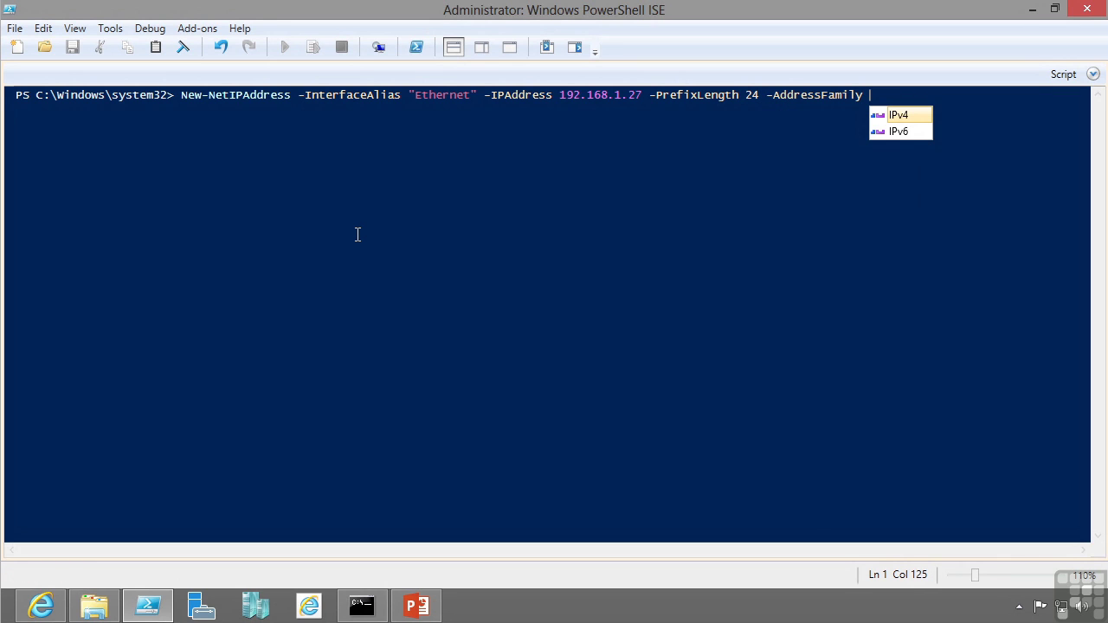
{"action": "type", "text": "Pv4"}
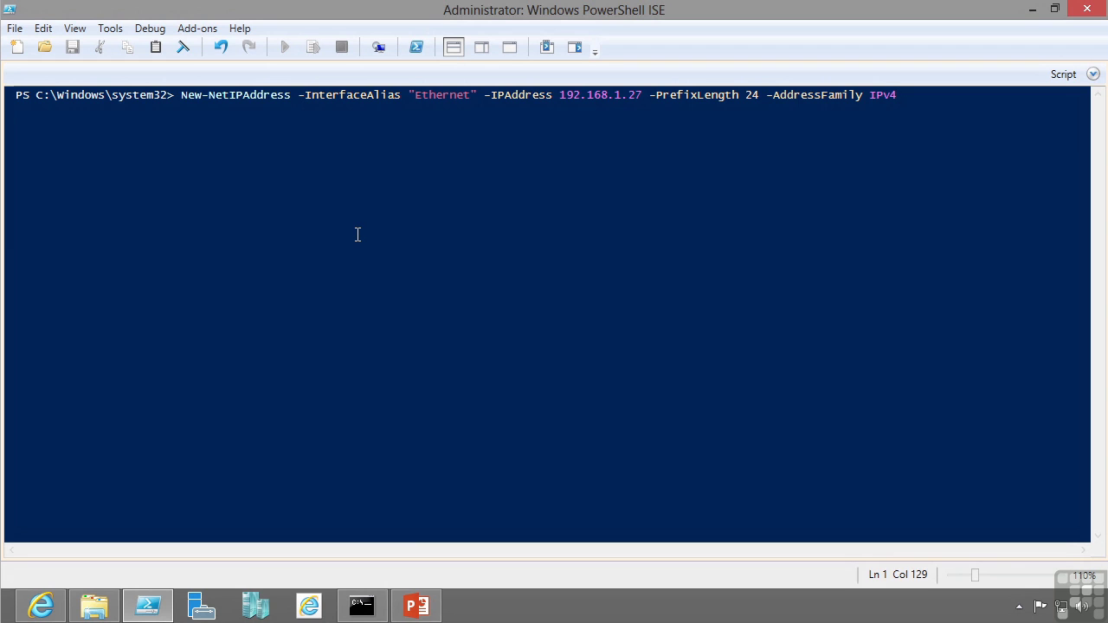
{"action": "key", "text": "Return"}
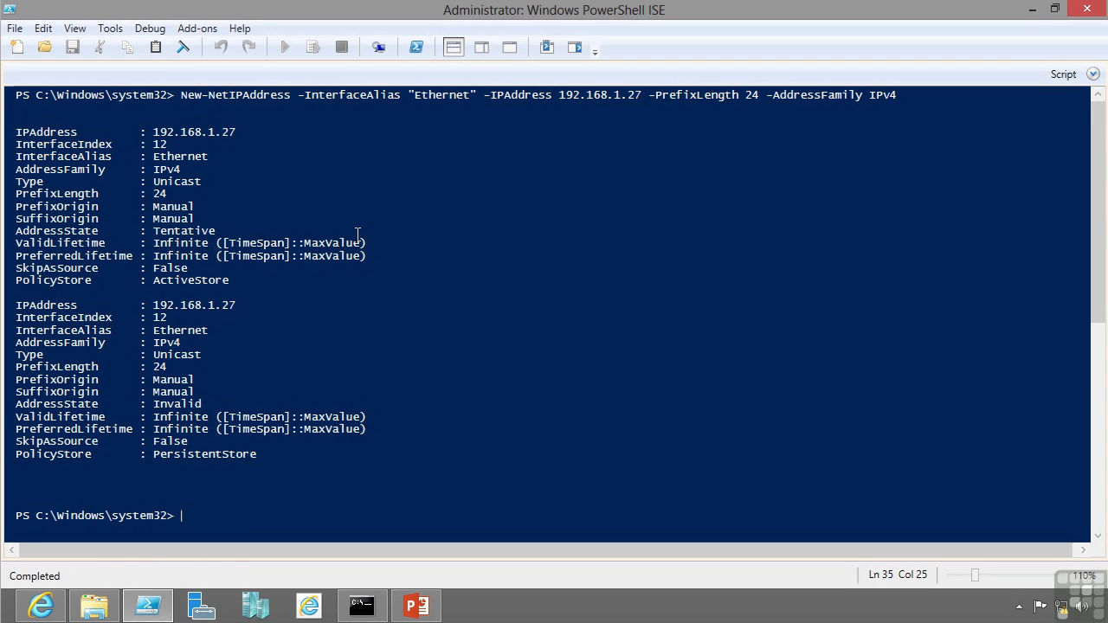
Step: Run New-NetRoute on "Ethernet" for 0.0.0.0/0 via 192.168.1.1, missing the dash before NextHop
{"action": "type", "text": "new-"}
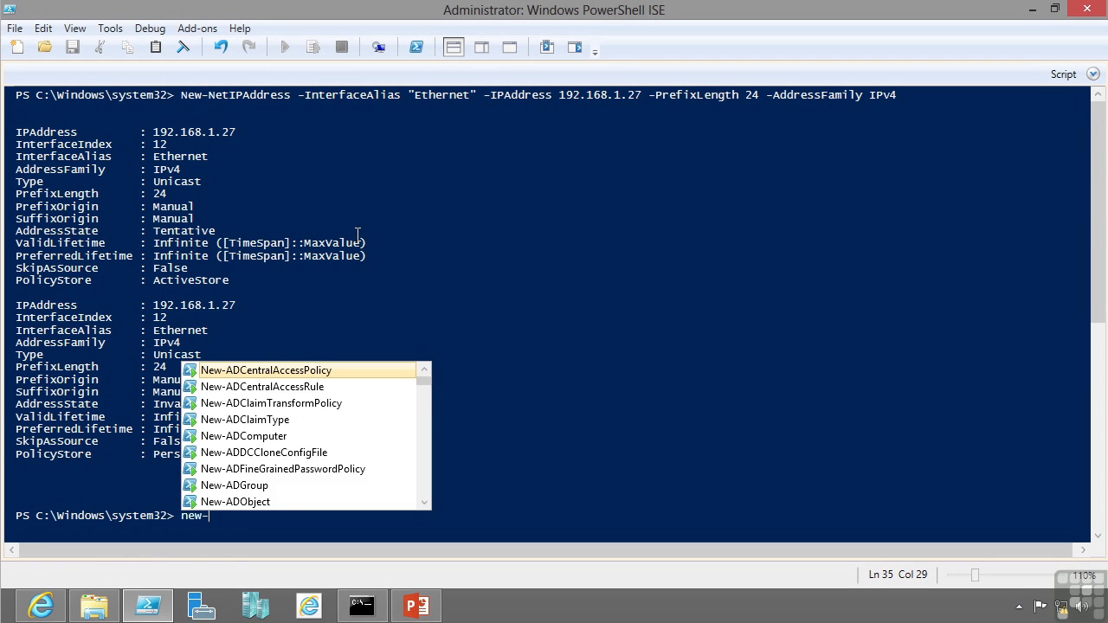
{"action": "type", "text": "netr"}
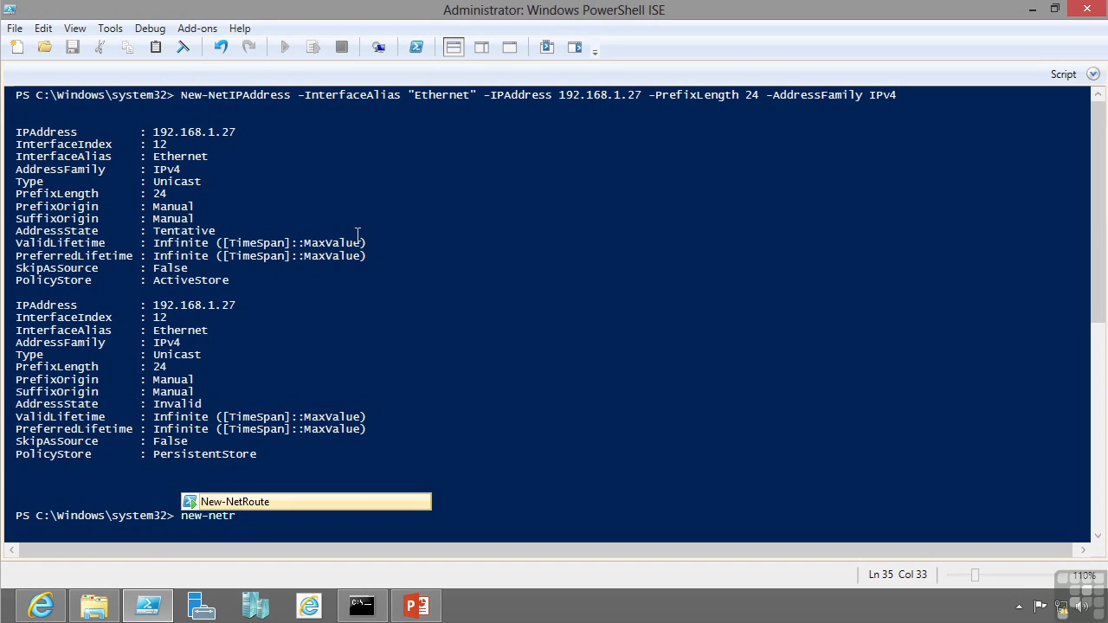
{"action": "key", "text": "Tab"}
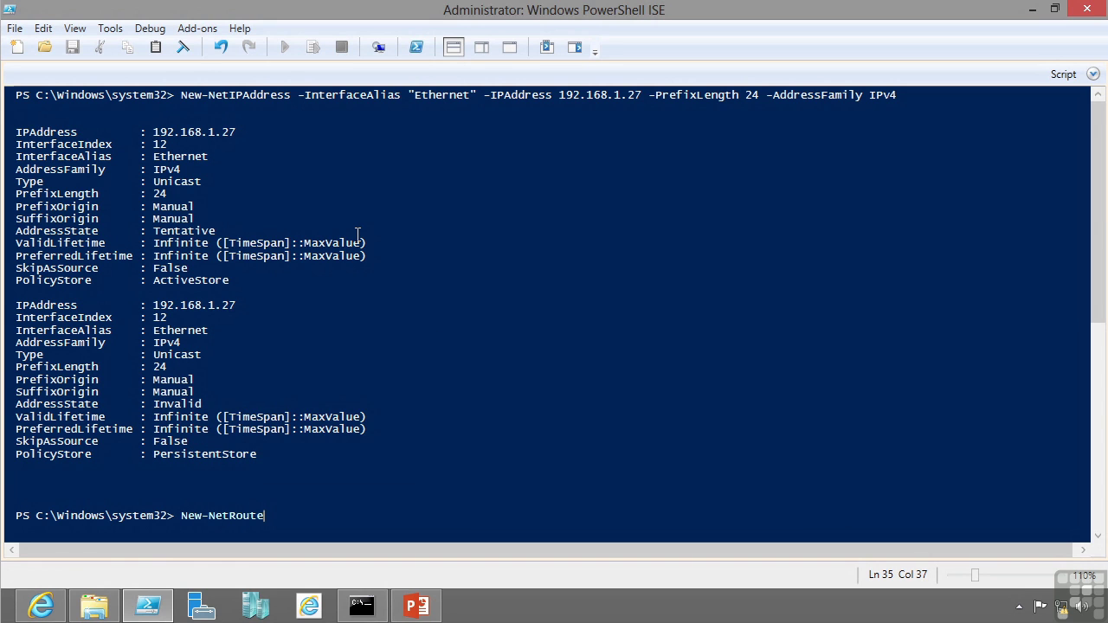
{"action": "type", "text": "-int"}
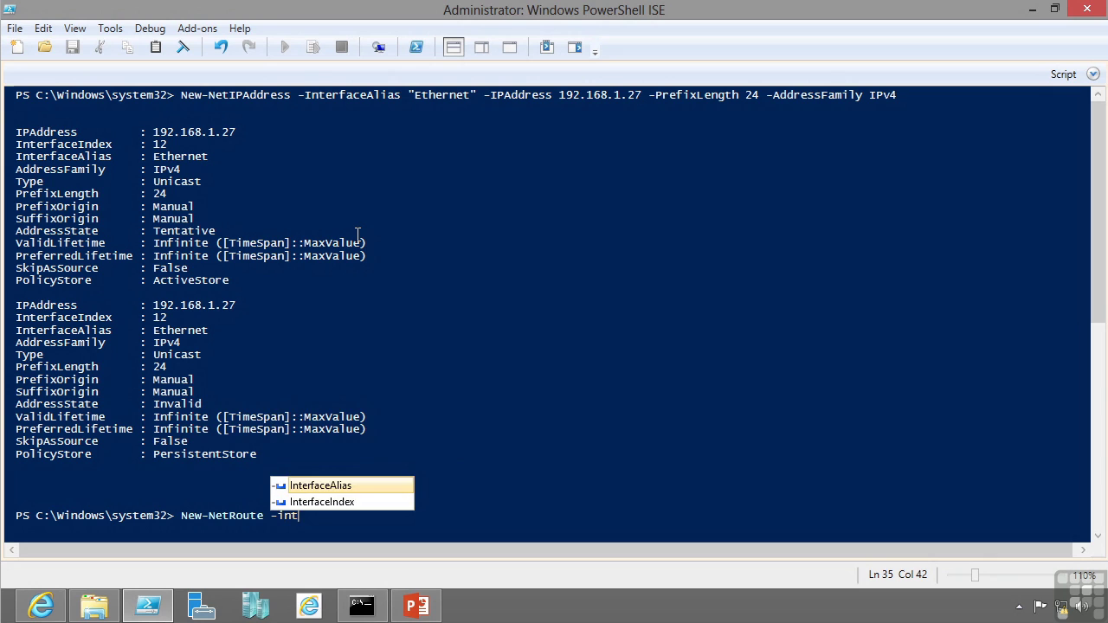
{"action": "key", "text": "Tab"}
{"action": "type", "text": "\""}
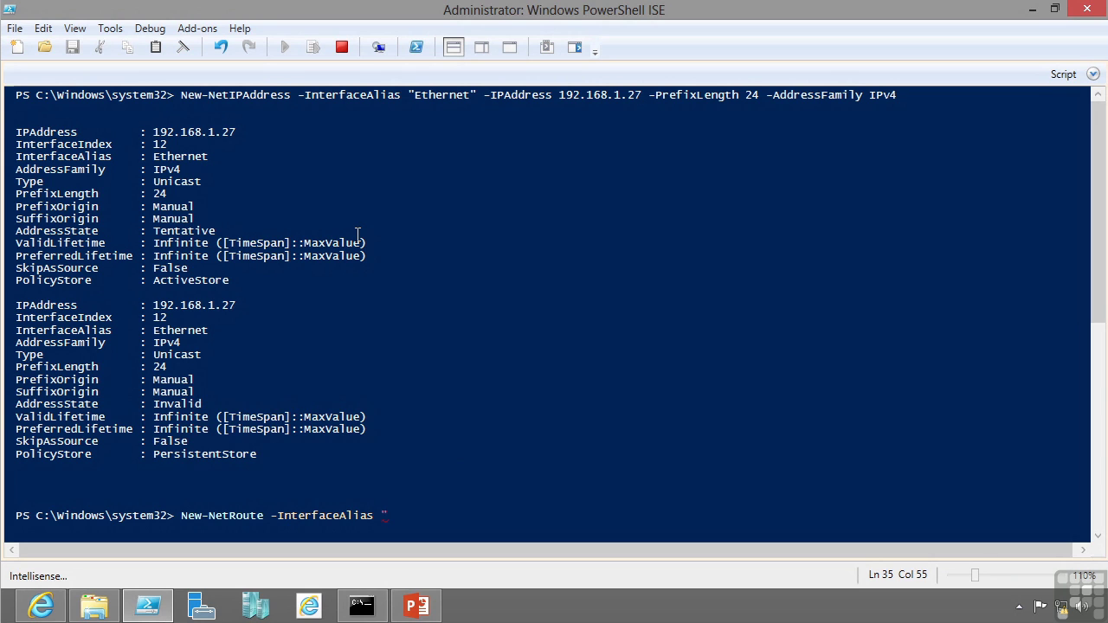
{"action": "type", "text": "Ethernet\""}
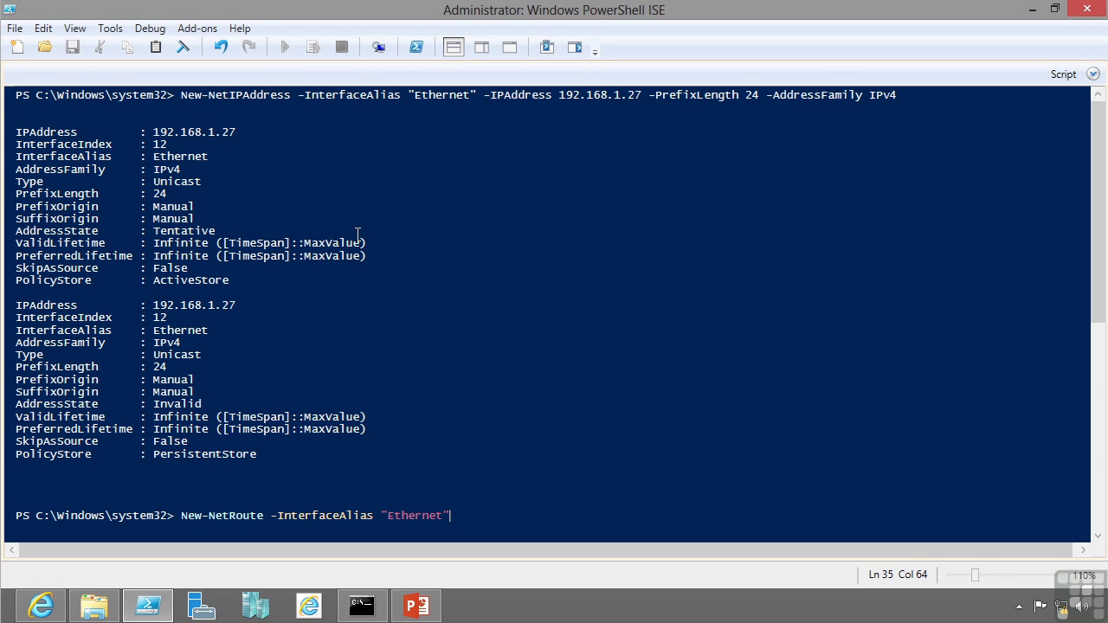
{"action": "type", "text": " -De"}
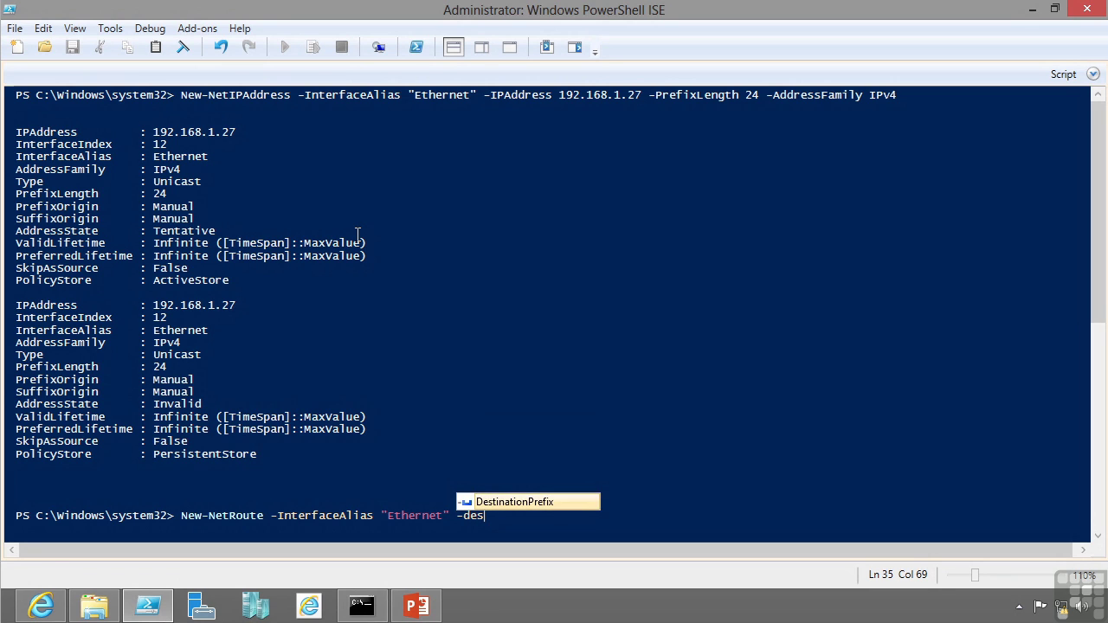
{"action": "key", "text": "Tab"}
{"action": "type", "text": "0.0"}
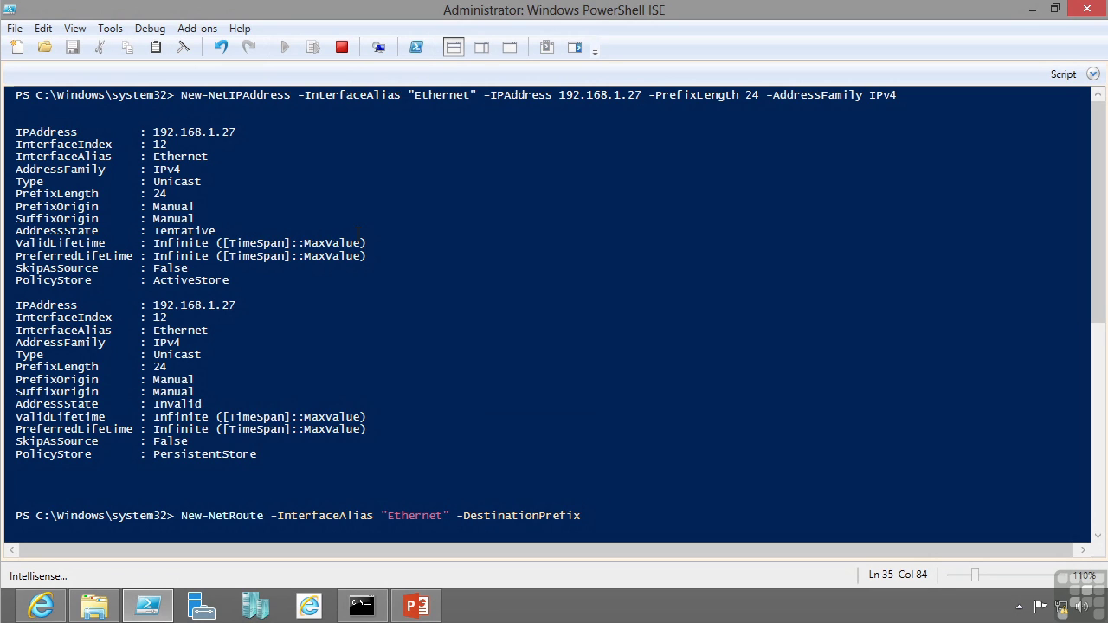
{"action": "type", "text": ".0.0."}
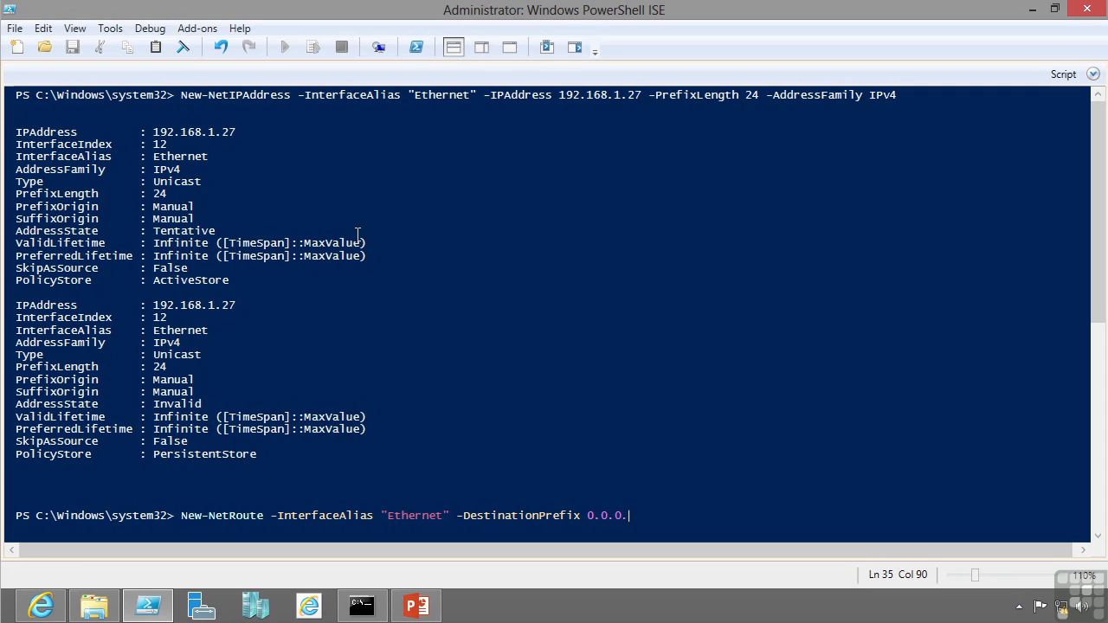
{"action": "type", "text": "0/0 NextHop 1"}
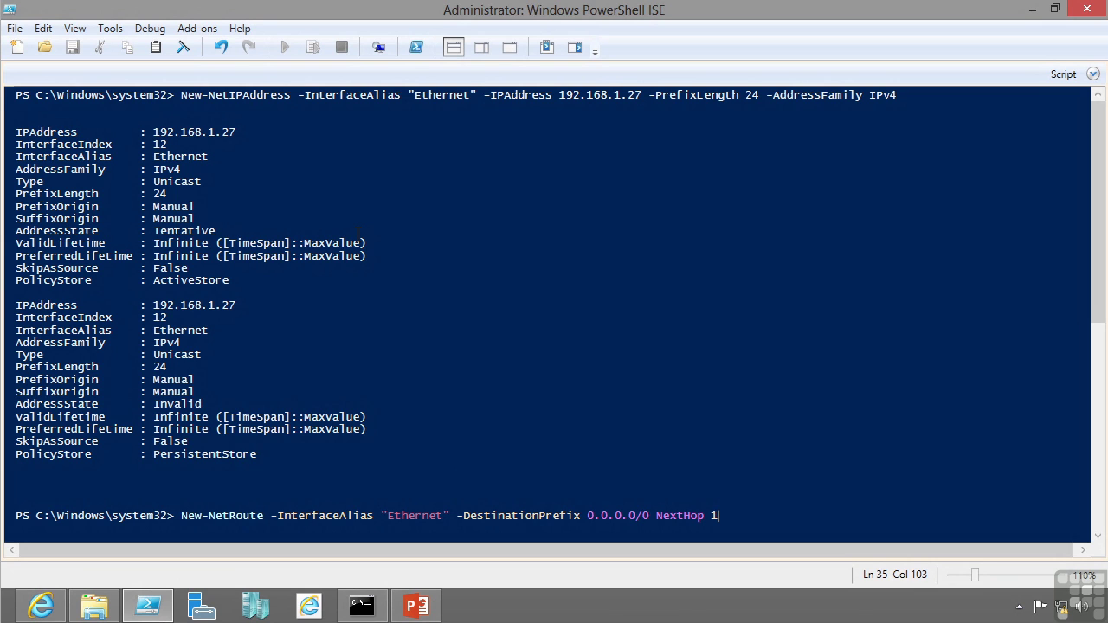
{"action": "type", "text": "92.168.1.1"}
{"action": "key", "text": "Return"}
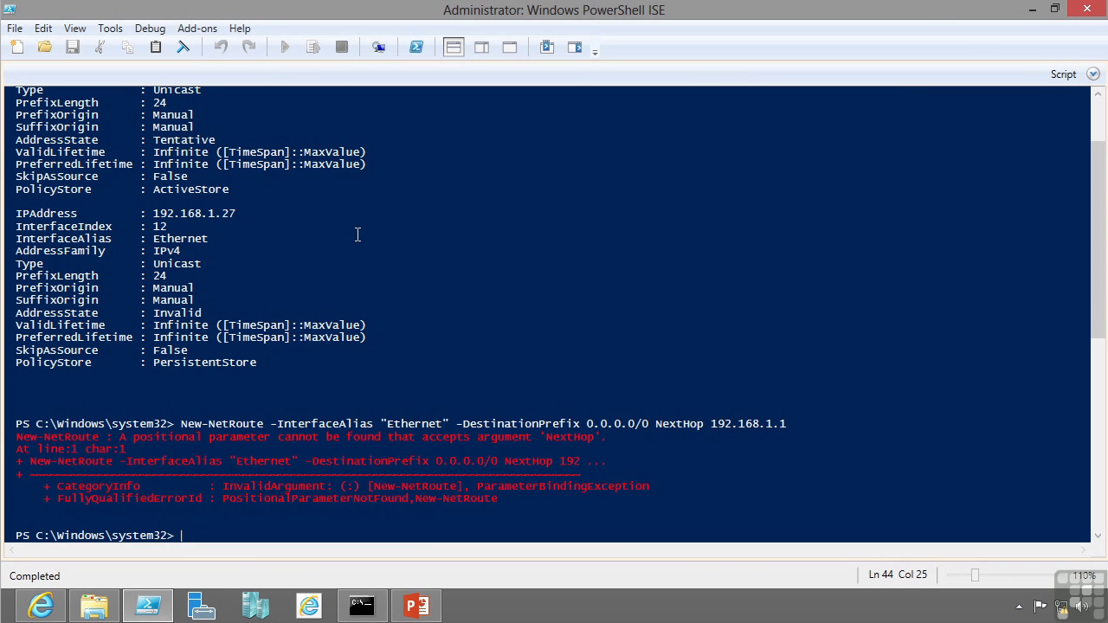
Step: Fix the failed route command to use -NextHop 192.168.1.1 and rerun it
{"action": "key", "text": "Up"}
{"action": "key", "text": "Left"}
{"action": "key", "text": "Left"}
{"action": "key", "text": "Left"}
{"action": "key", "text": "Left"}
{"action": "key", "text": "Left"}
{"action": "key", "text": "Left"}
{"action": "key", "text": "Left"}
{"action": "key", "text": "Left"}
{"action": "key", "text": "Left"}
{"action": "key", "text": "Left"}
{"action": "key", "text": "Left"}
{"action": "key", "text": "Left"}
{"action": "key", "text": "Left"}
{"action": "key", "text": "Left"}
{"action": "key", "text": "Left"}
{"action": "key", "text": "Left"}
{"action": "key", "text": "Left"}
{"action": "key", "text": "Left"}
{"action": "key", "text": "Left"}
{"action": "type", "text": "-"}
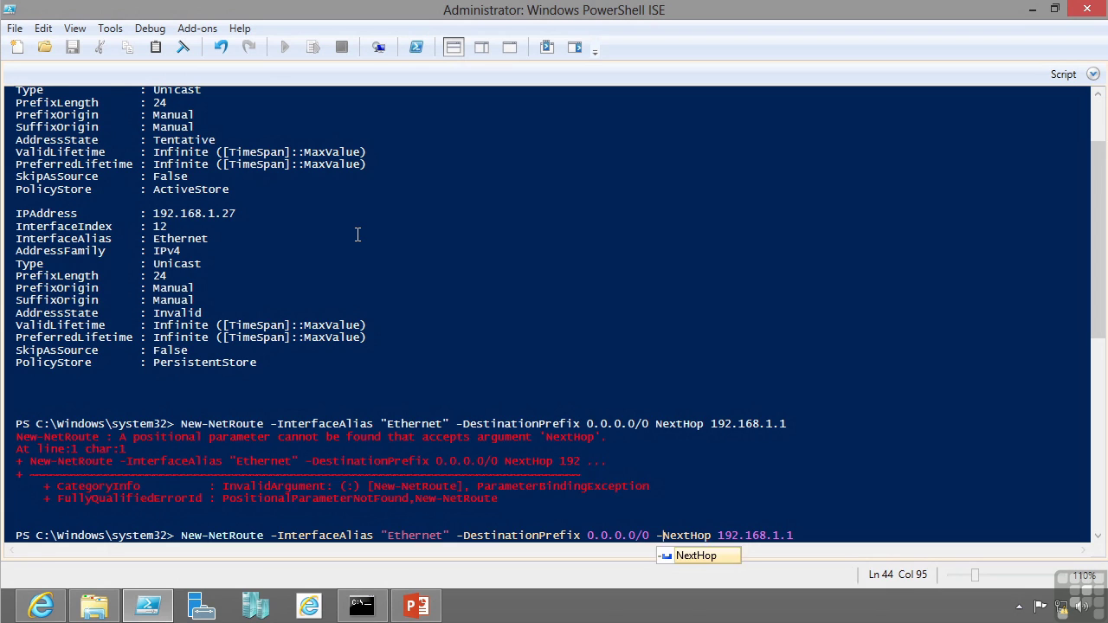
{"action": "key", "text": "Tab"}
{"action": "key", "text": "Return"}
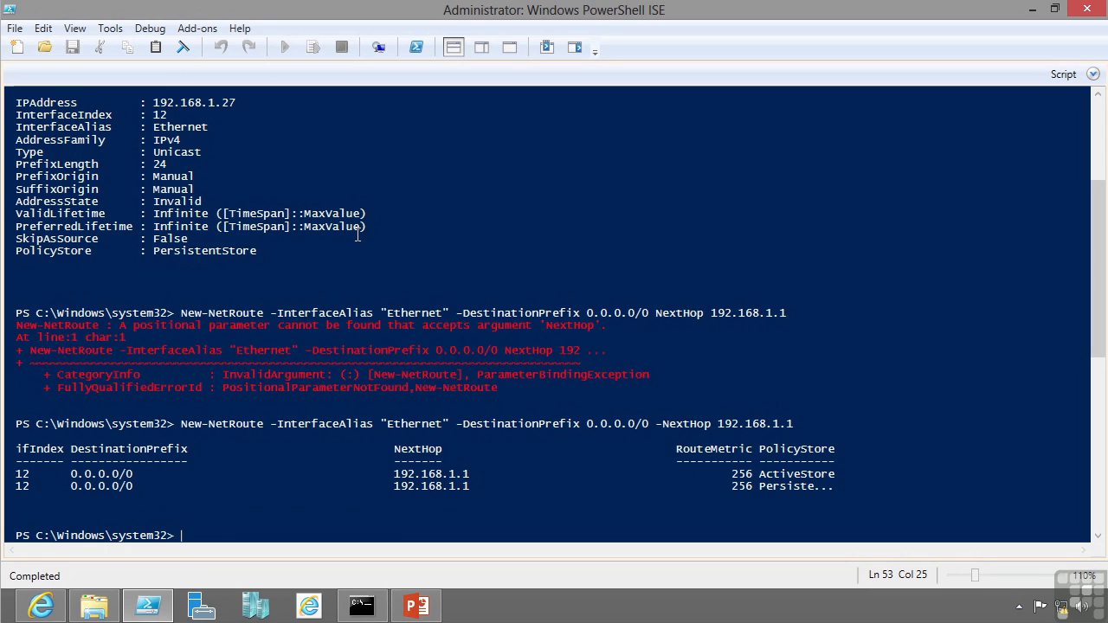
Step: Run Set-DnsClientServerAddress -InterfaceAlias "Ethernet" -ServerAddresses 192.168.1.10,192.168.1.11
{"action": "type", "text": "set-dns"}
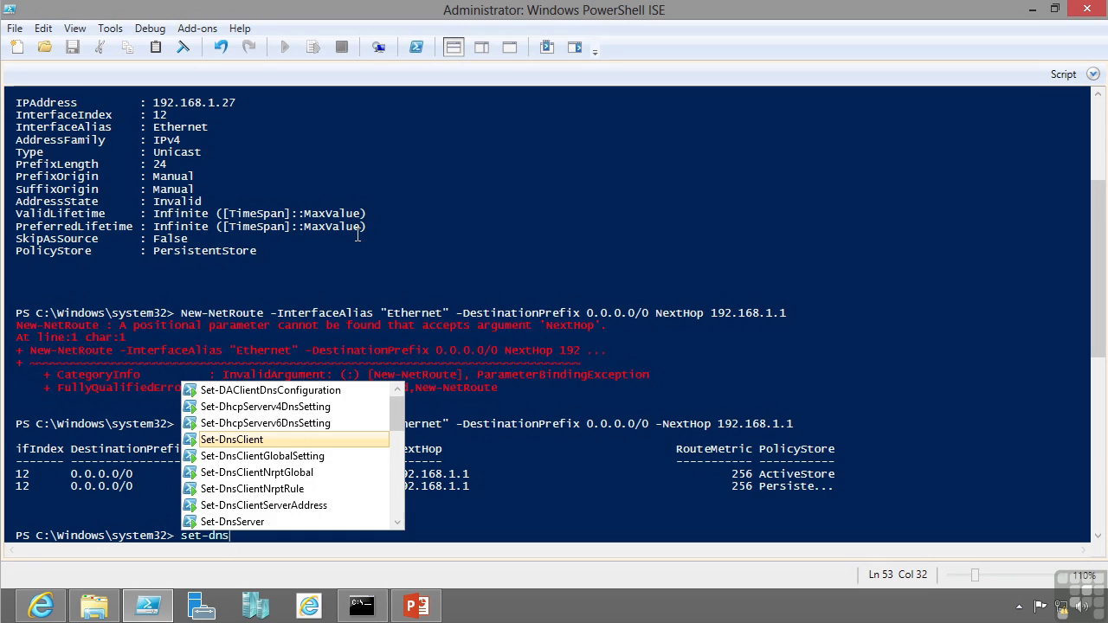
{"action": "type", "text": "cli"}
{"action": "key", "text": "Down"}
{"action": "key", "text": "Down"}
{"action": "key", "text": "Down"}
{"action": "key", "text": "Down"}
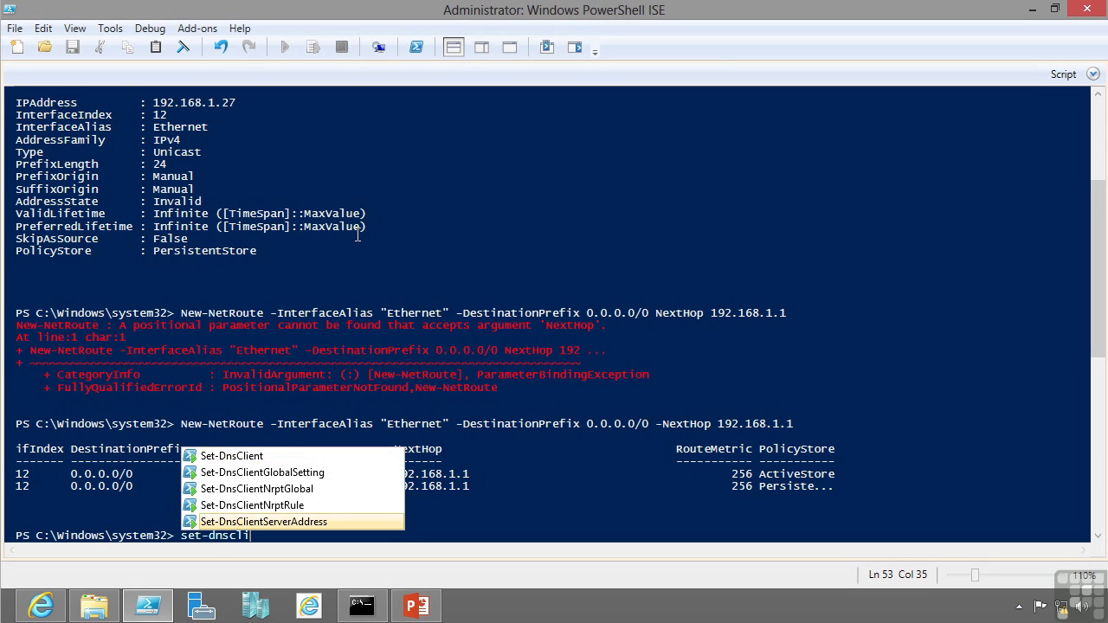
{"action": "key", "text": "Tab"}
{"action": "type", "text": "-int"}
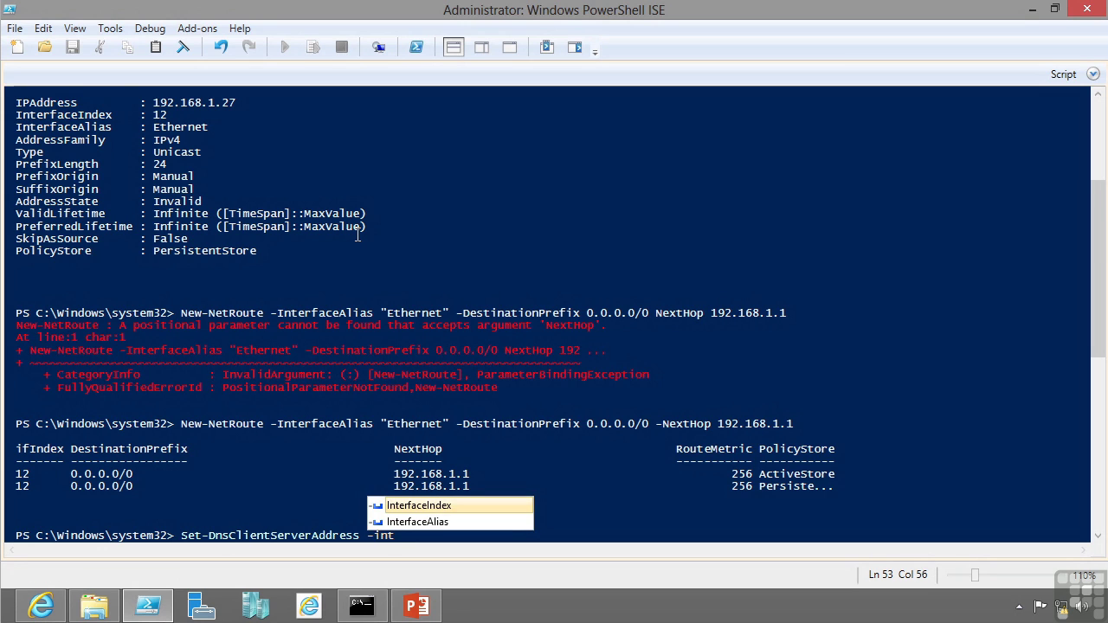
{"action": "key", "text": "Down"}
{"action": "key", "text": "Tab"}
{"action": "type", "text": "\"Ethernet\""}
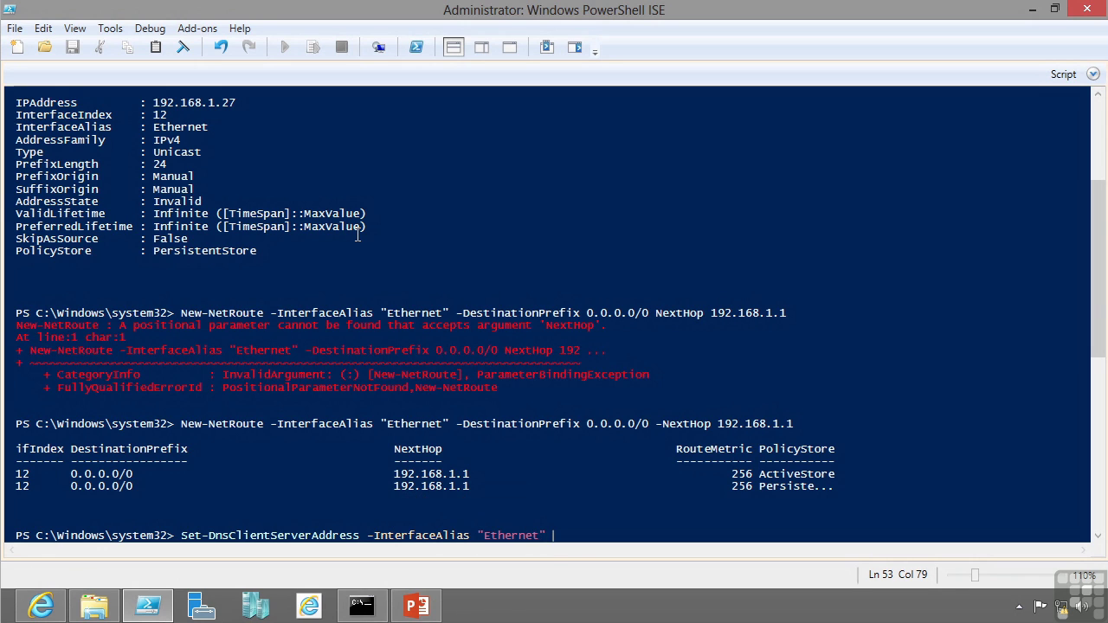
{"action": "type", "text": " -server"}
{"action": "key", "text": "Tab"}
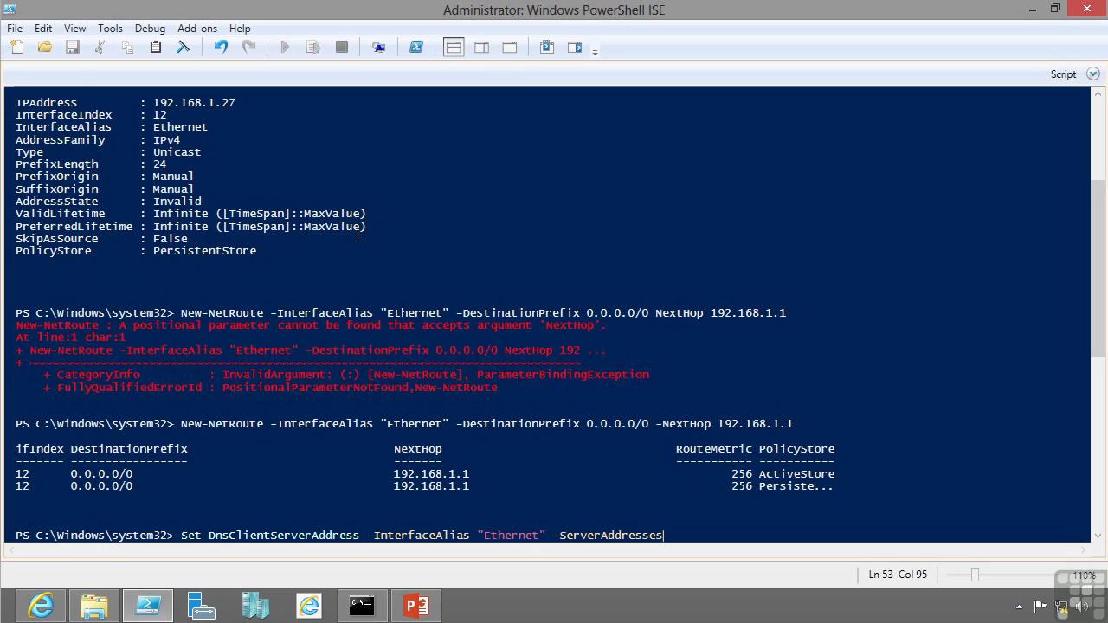
{"action": "type", "text": "192.168.1.1"}
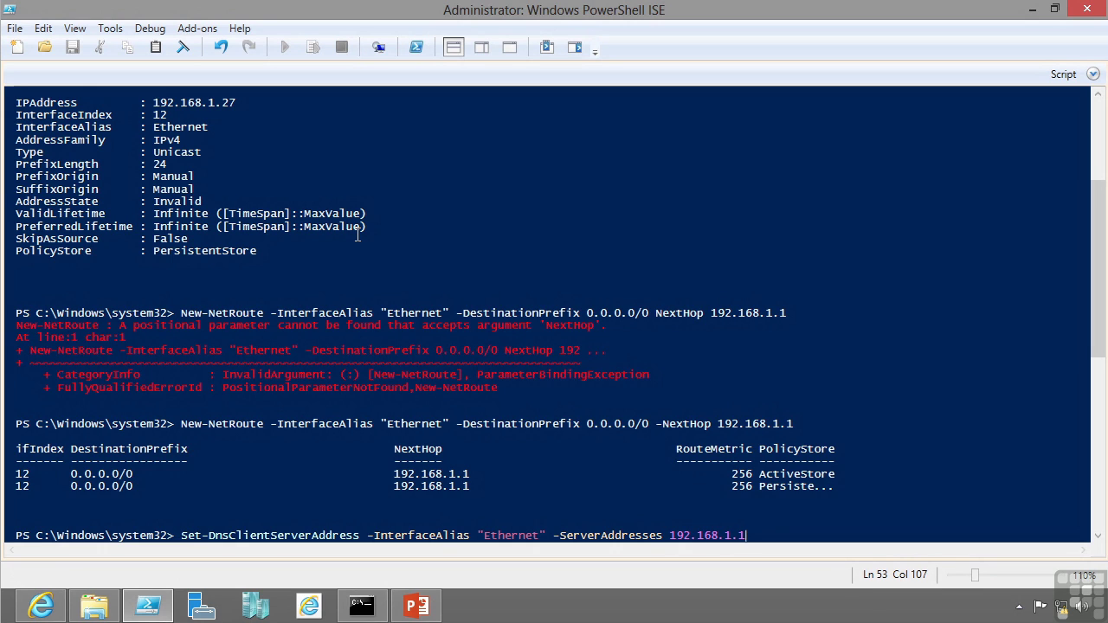
{"action": "type", "text": "0,192.168.1.11"}
{"action": "key", "text": "Return"}
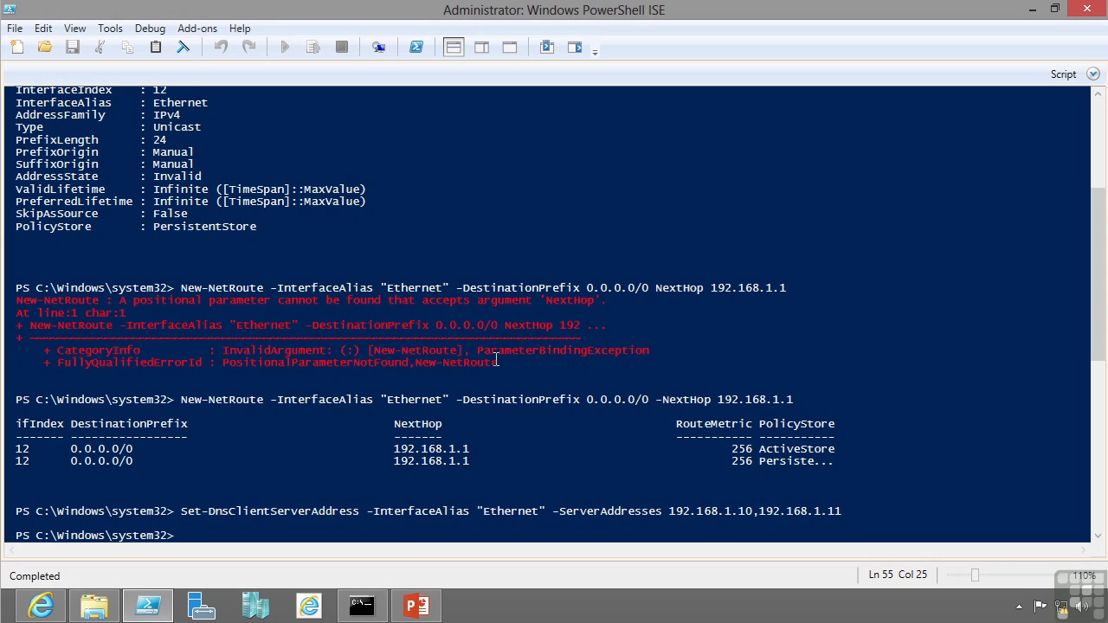
{"action": "right_click", "coordinate": [1061, 608]}
{"action": "left_click", "coordinate": [983, 594]}
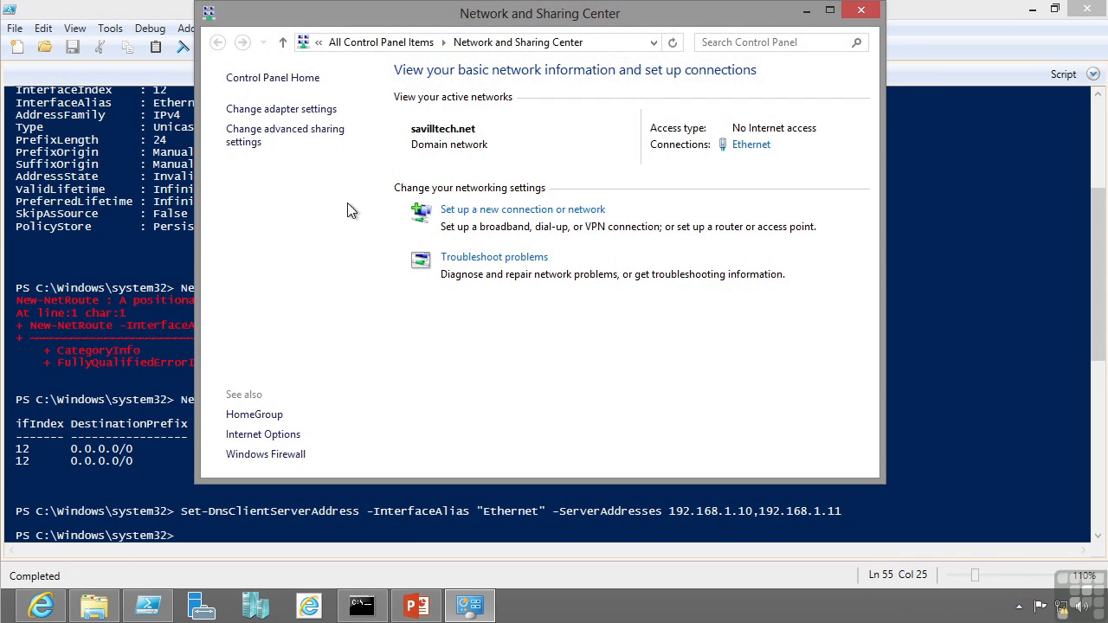
{"action": "left_click", "coordinate": [296, 109]}
{"action": "right_click", "coordinate": [300, 143]}
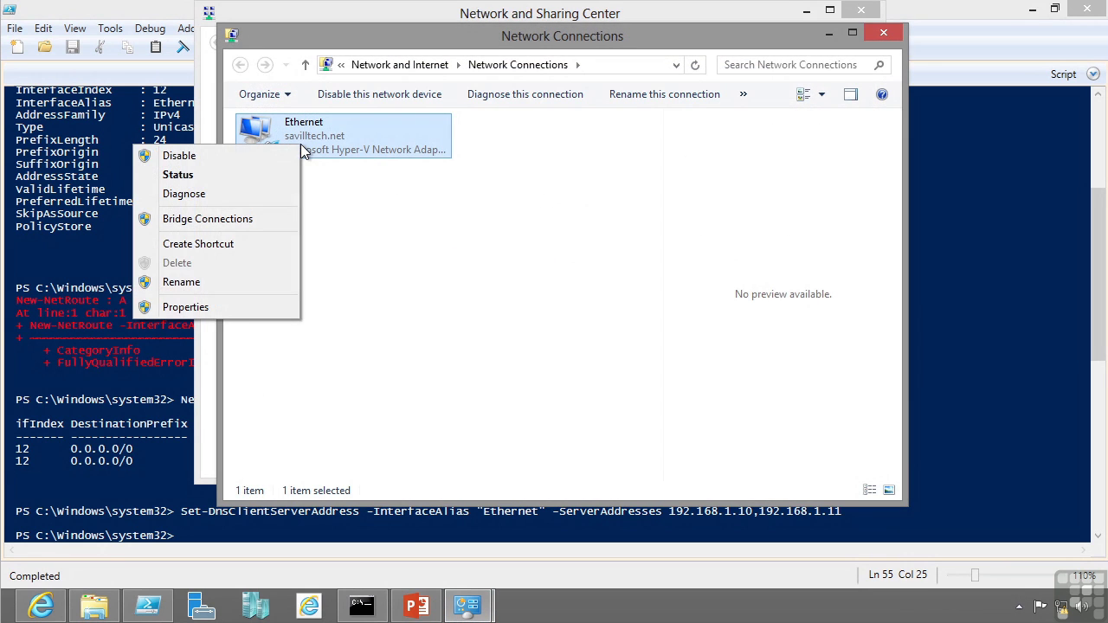
{"action": "left_click", "coordinate": [238, 317]}
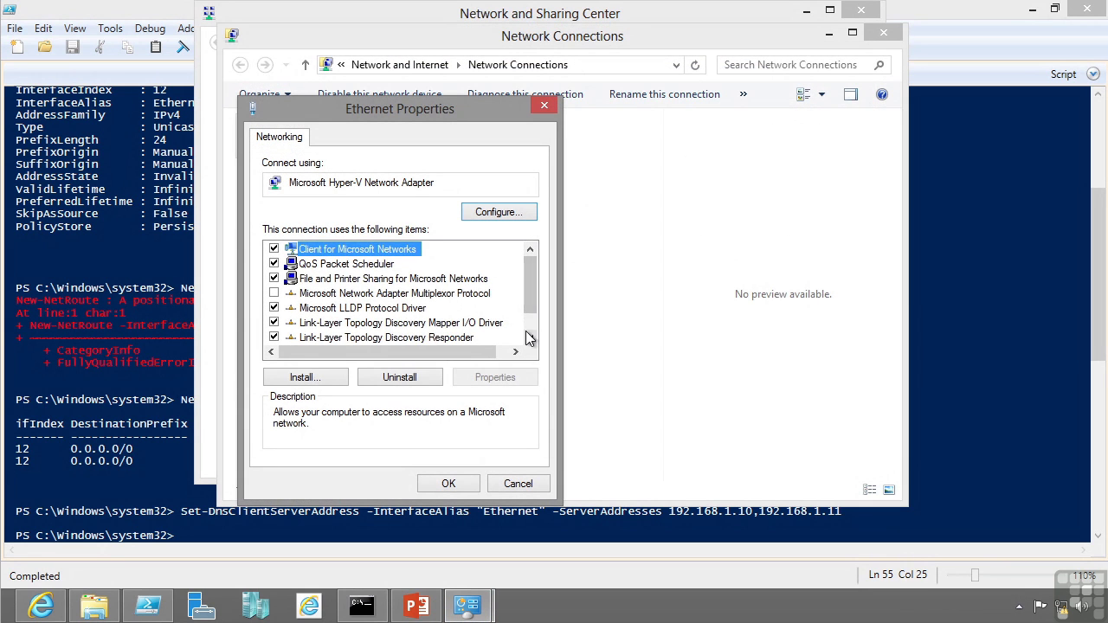
{"action": "scroll", "coordinate": [400, 320], "scroll_direction": "down", "scroll_amount": 1}
{"action": "left_click", "coordinate": [400, 337]}
{"action": "left_click", "coordinate": [498, 377]}
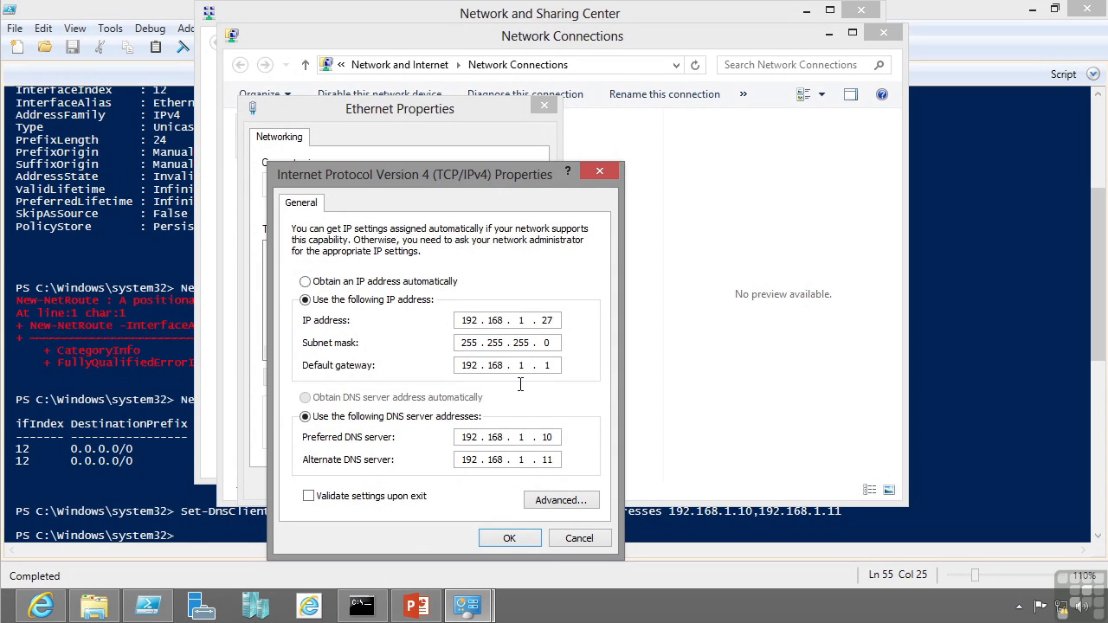
{"action": "left_click", "coordinate": [576, 540]}
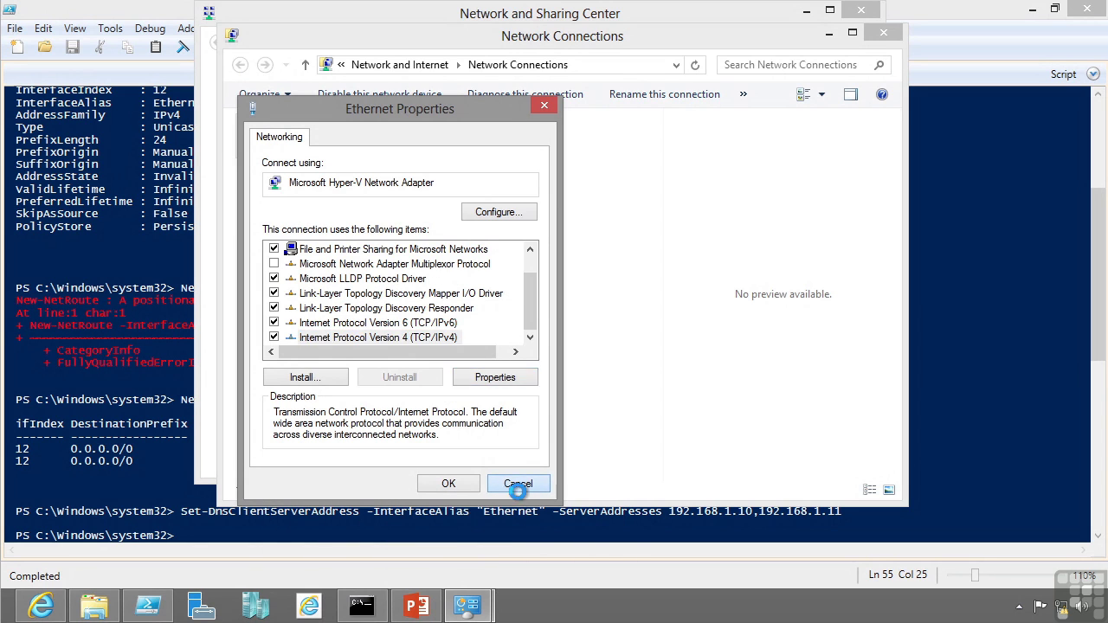
{"action": "left_click", "coordinate": [519, 482]}
{"action": "left_click", "coordinate": [884, 33]}
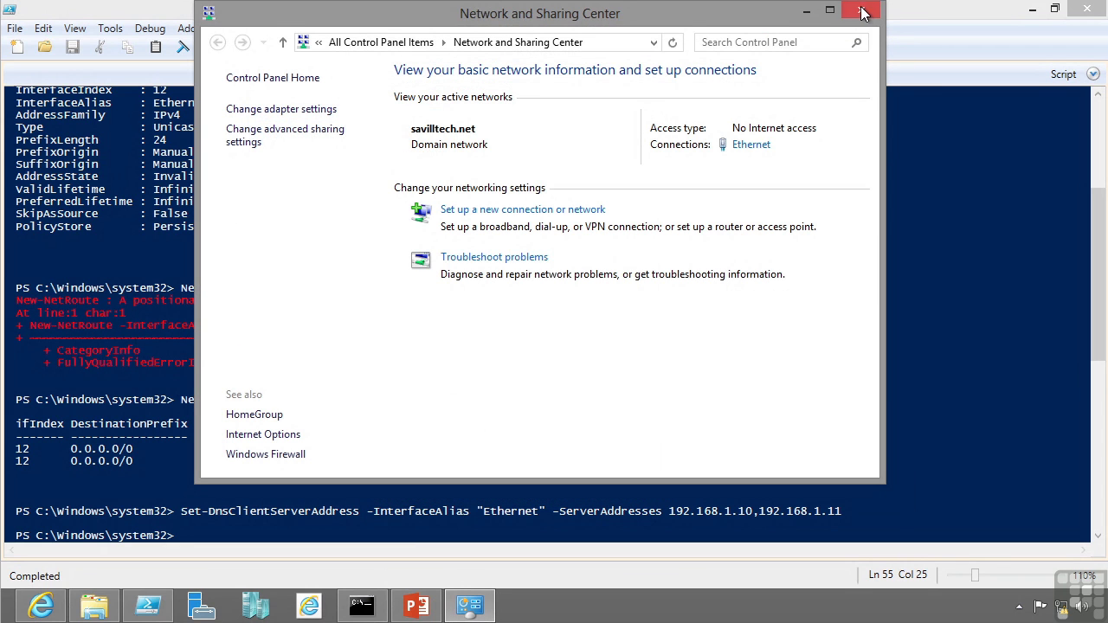
{"action": "left_click", "coordinate": [861, 13]}
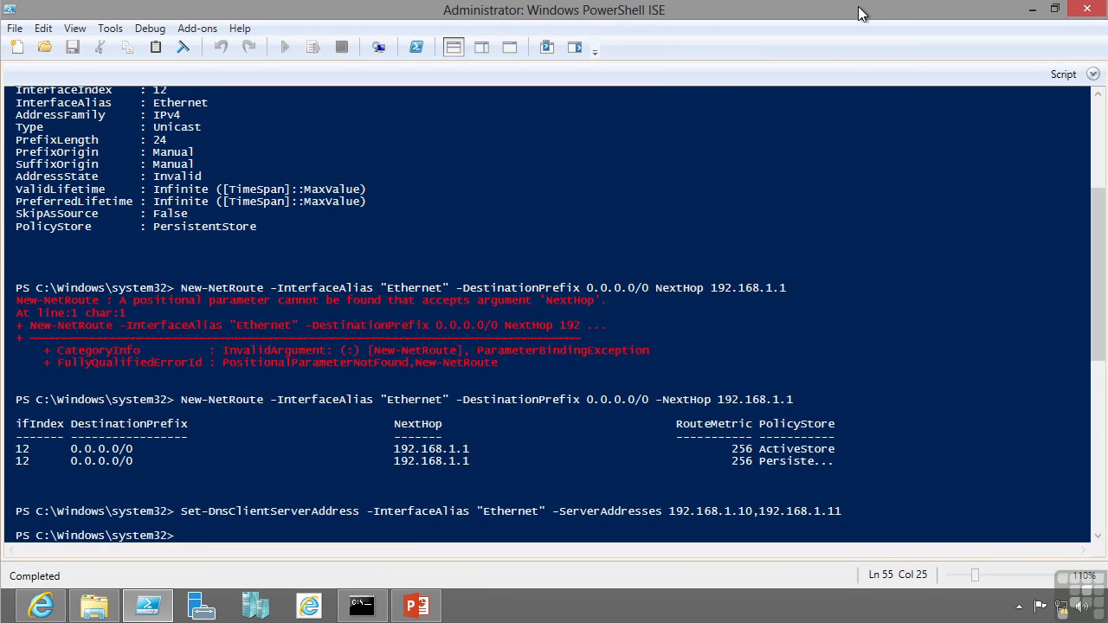